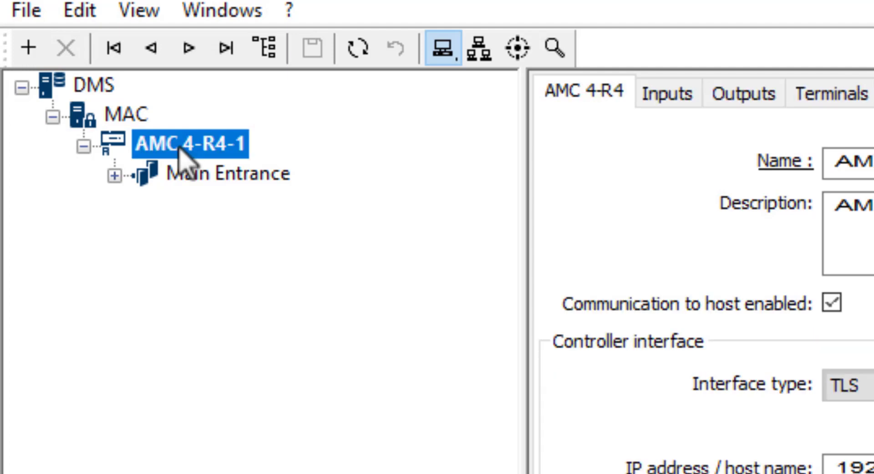
# Step: Create a new entrance under AMC 4-R4-1 using model DIP/DOP 15 with 1 input (DIP) and 1 output (DOP)
pyautogui.rightClick(179, 147)
pyautogui.moveTo(180, 150)
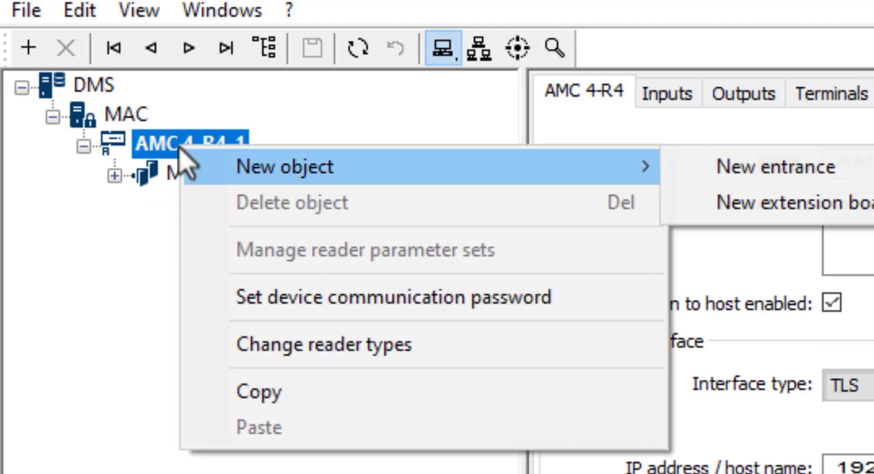
pyautogui.click(725, 171)
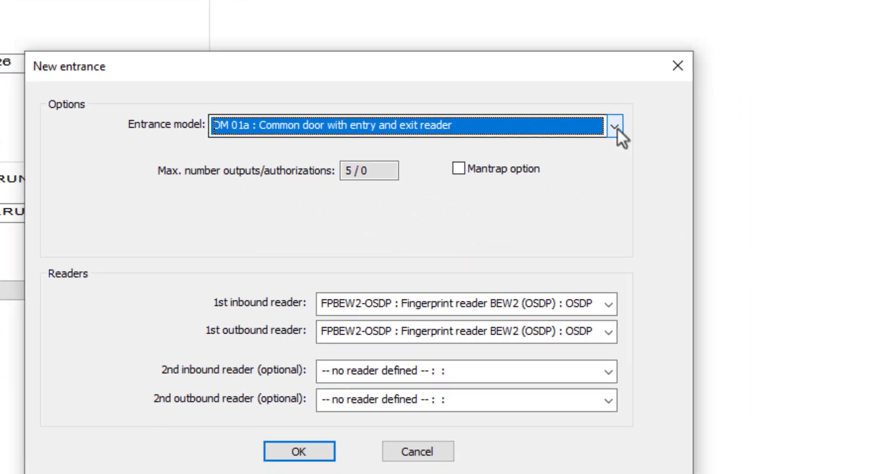
pyautogui.click(615, 127)
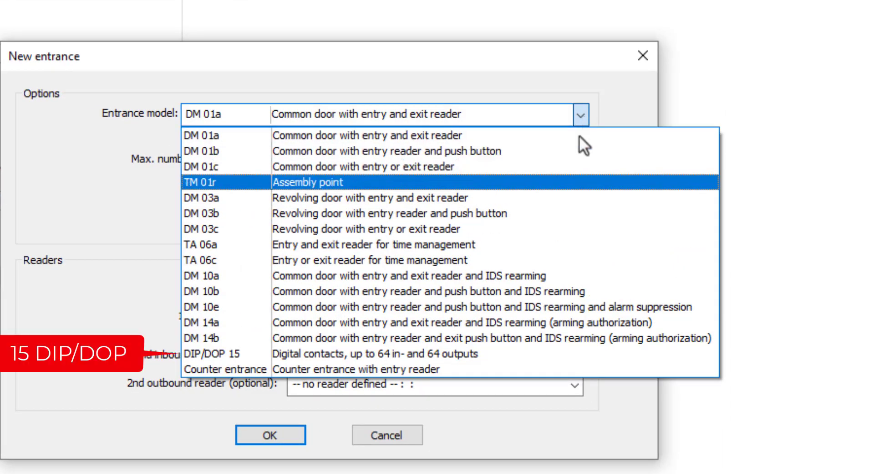
pyautogui.click(528, 353)
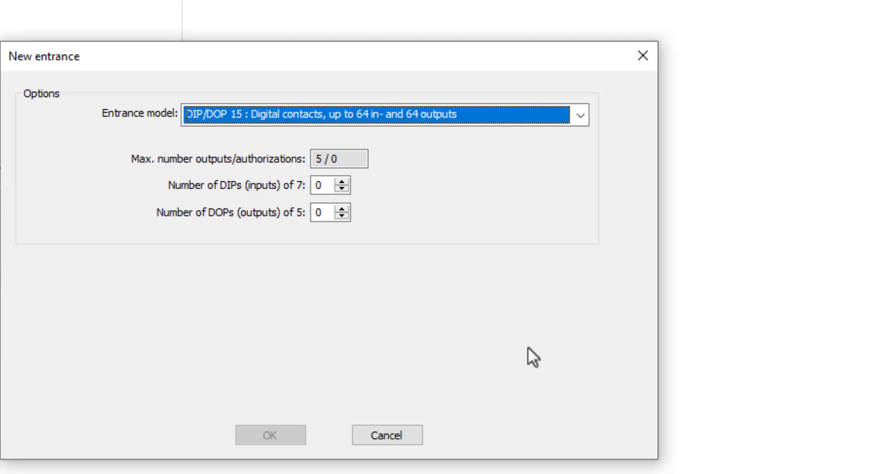
pyautogui.click(341, 182)
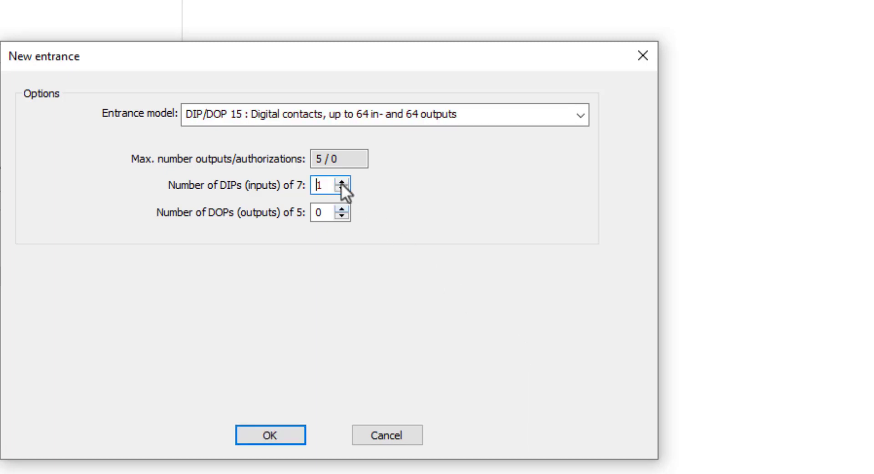
pyautogui.click(343, 210)
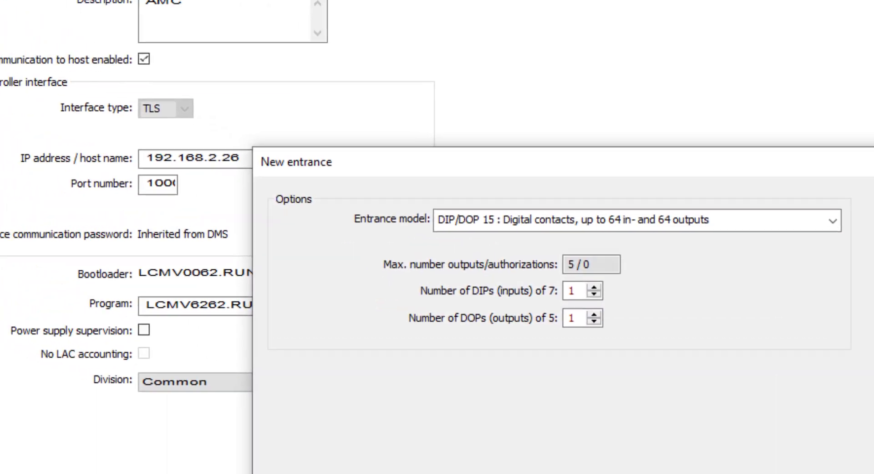
pyautogui.click(387, 473)
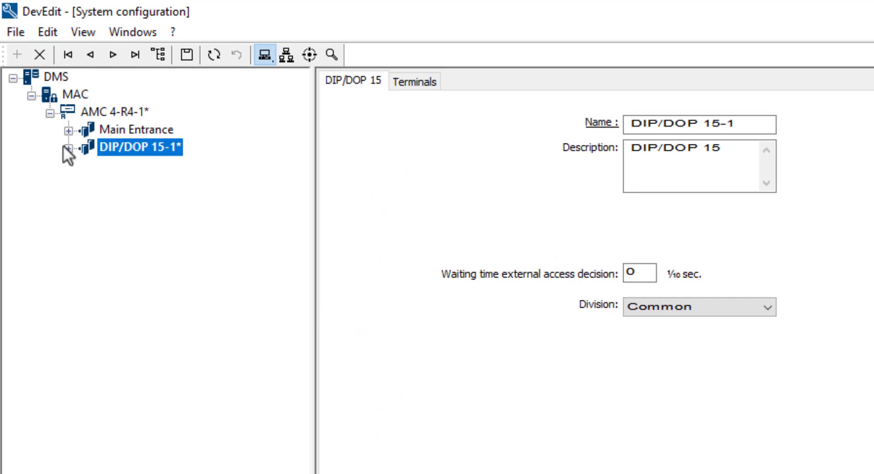
# Step: Rename the new entrance's digital input DIP-1 as "Fire Alarm"
pyautogui.click(64, 146)
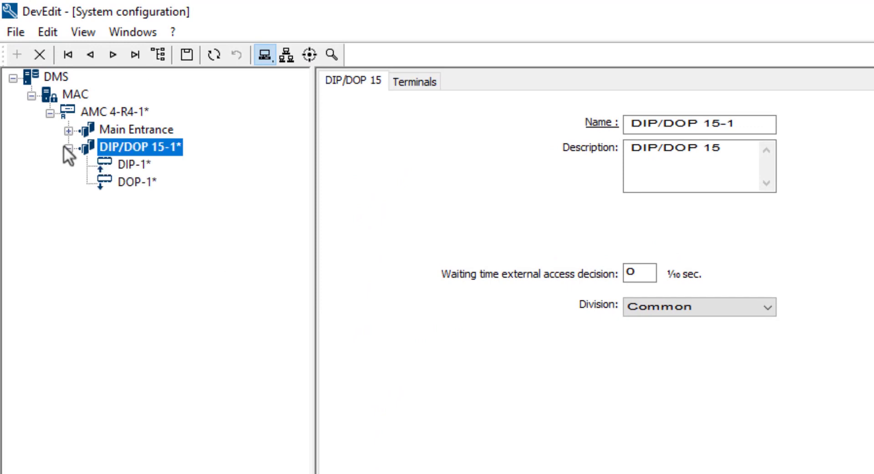
pyautogui.click(114, 169)
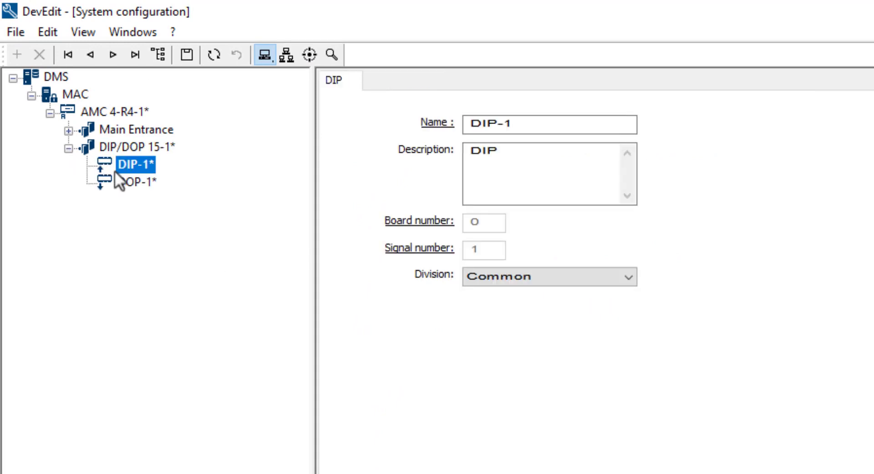
pyautogui.click(565, 123)
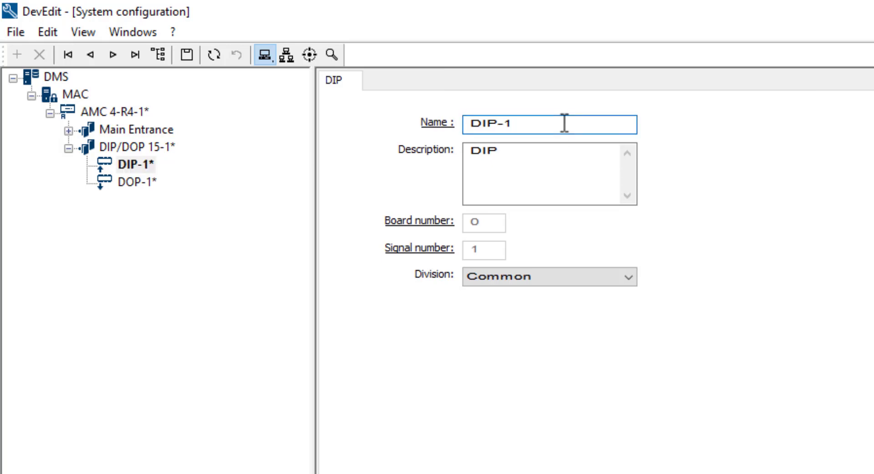
pyautogui.press('BackSpace')
pyautogui.press('BackSpace')
pyautogui.press('BackSpace')
pyautogui.press('BackSpace')
pyautogui.press('BackSpace')
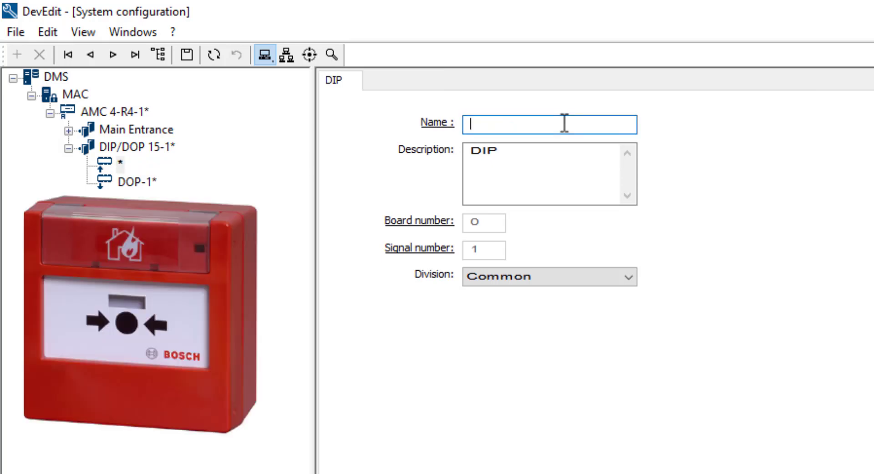
pyautogui.write('Fi')
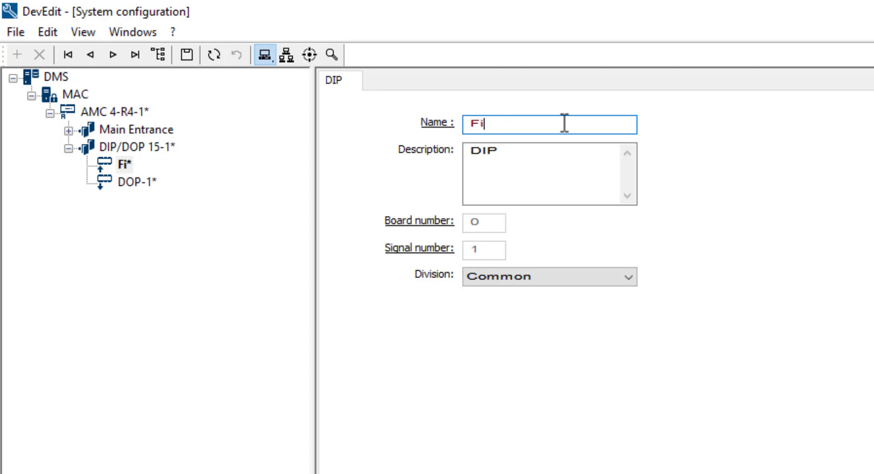
pyautogui.write('re Alarm')
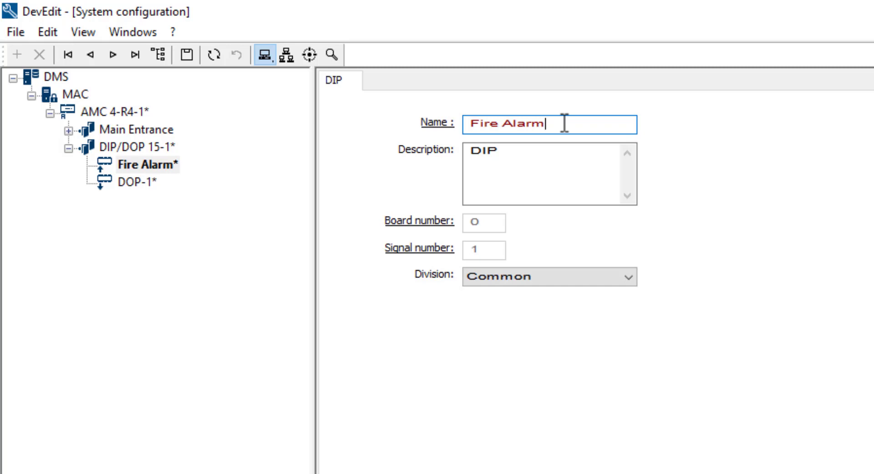
# Step: Rename the digital output DOP-1 as "Horn"
pyautogui.click(145, 184)
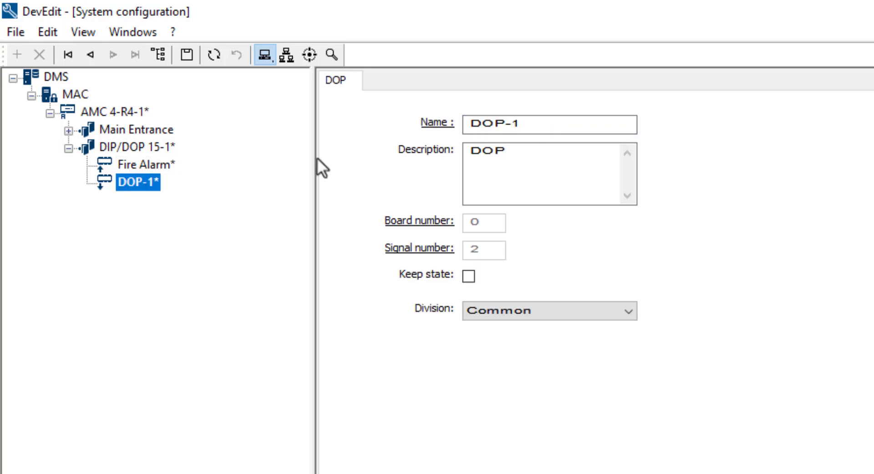
pyautogui.click(556, 121)
pyautogui.press('BackSpace')
pyautogui.press('BackSpace')
pyautogui.press('BackSpace')
pyautogui.press('BackSpace')
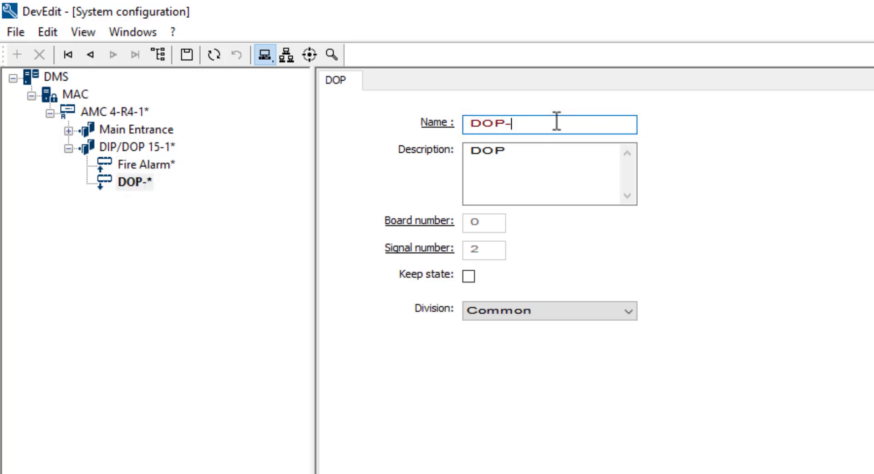
pyautogui.press('BackSpace')
pyautogui.write('H')
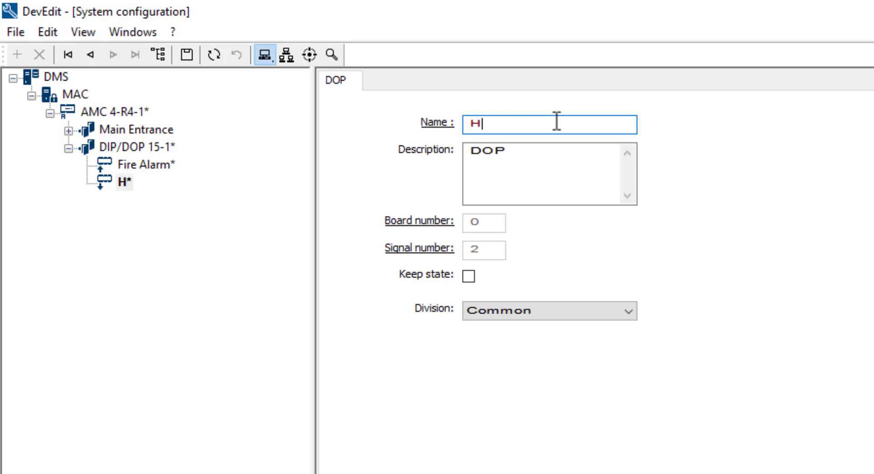
pyautogui.write('orn')
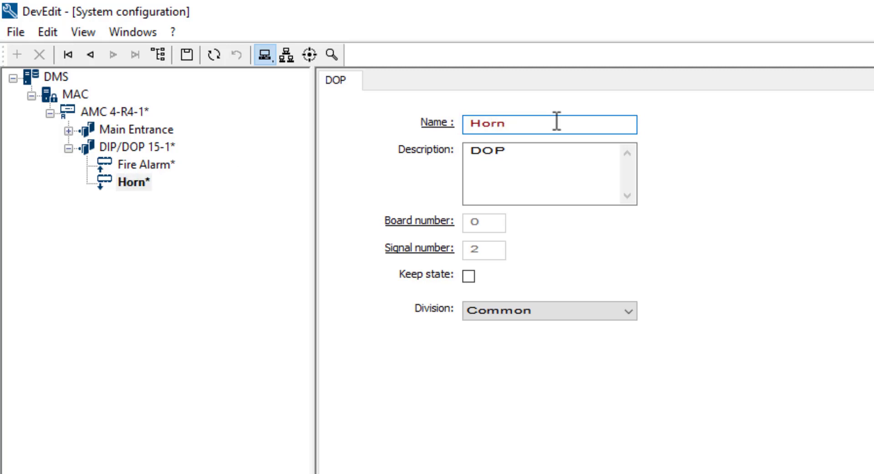
# Step: Rename the DIP/DOP 15-1 entrance as "Fire" and save the configuration
pyautogui.click(163, 149)
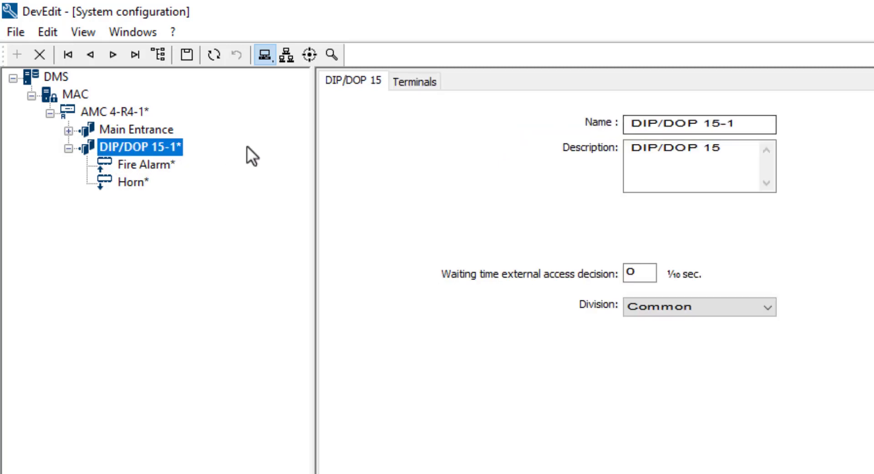
pyautogui.moveTo(755, 124); pyautogui.dragTo(620, 119)
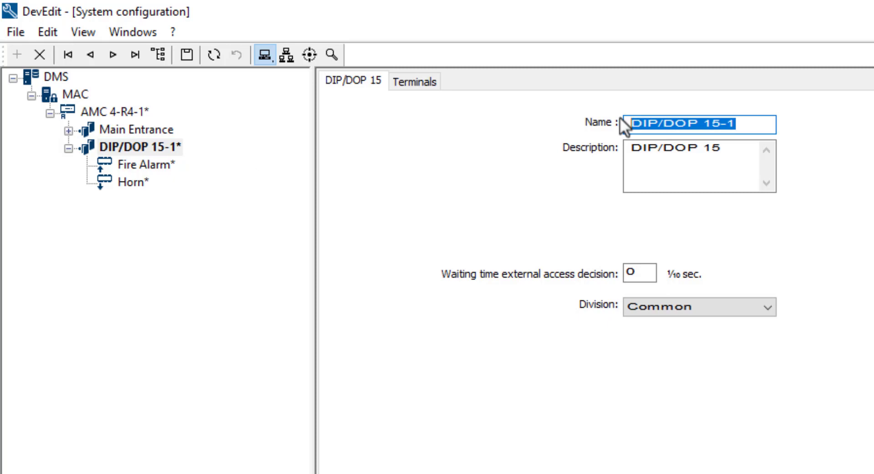
pyautogui.write('F')
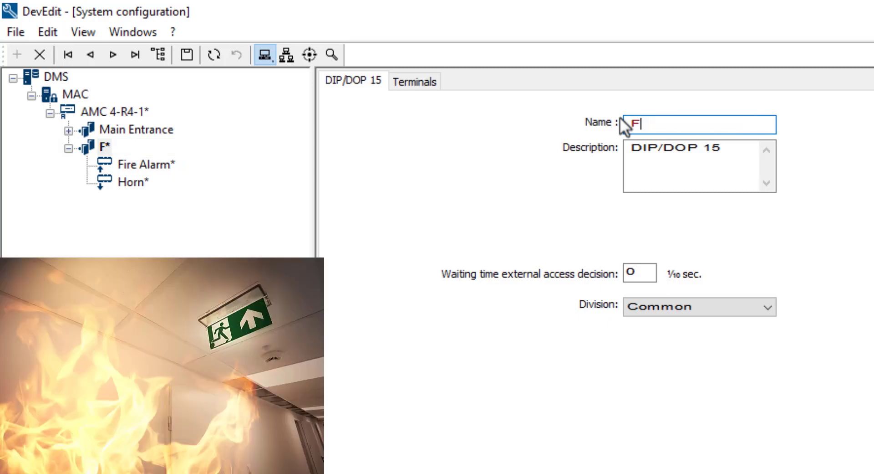
pyautogui.write('ire')
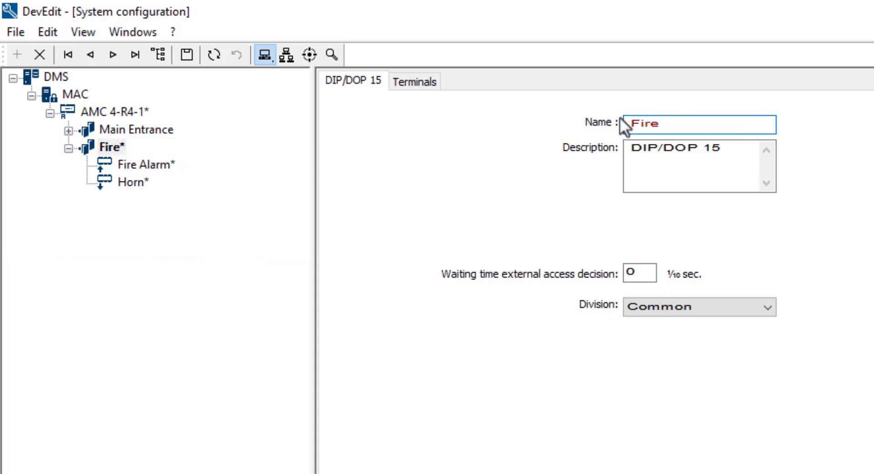
pyautogui.click(189, 53)
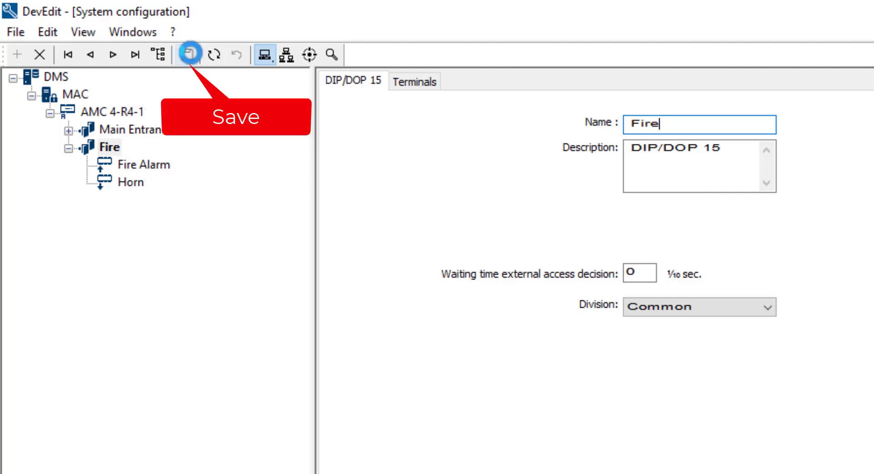
# Step: Check the AMC 4-R4-1 terminal allocation, and set the Fire Alarm input signal's terminal to not assigned in the Fire entrance's terminals
pyautogui.click(131, 114)
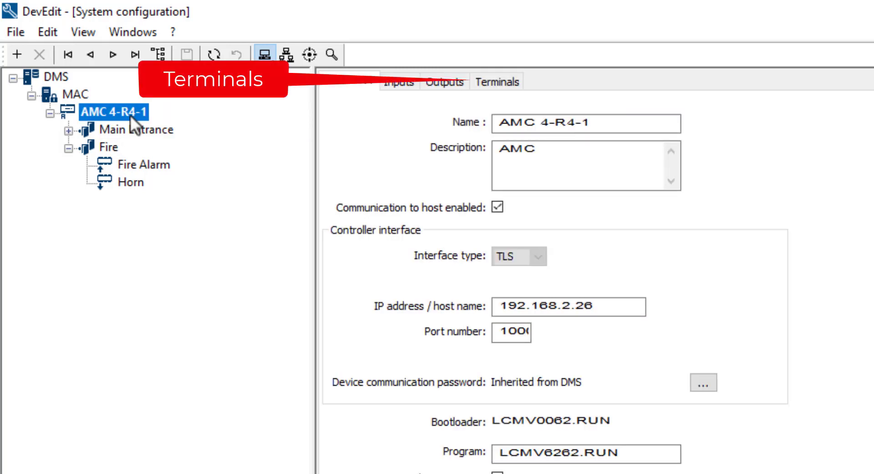
pyautogui.click(491, 89)
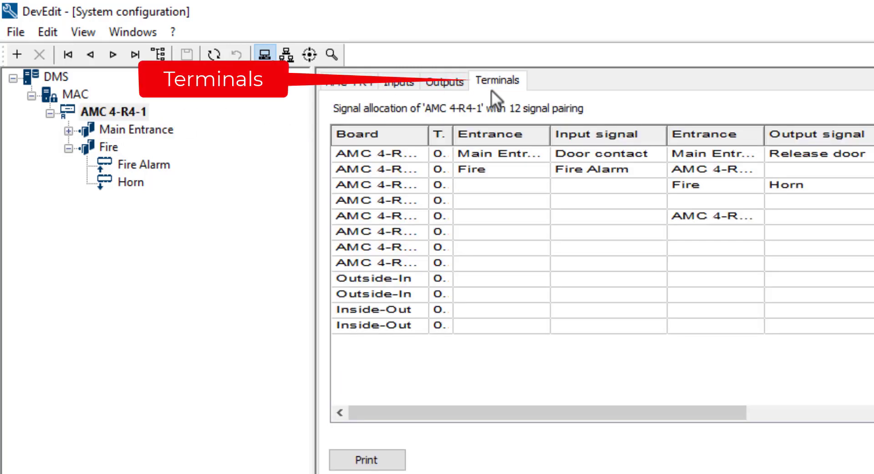
pyautogui.click(501, 184)
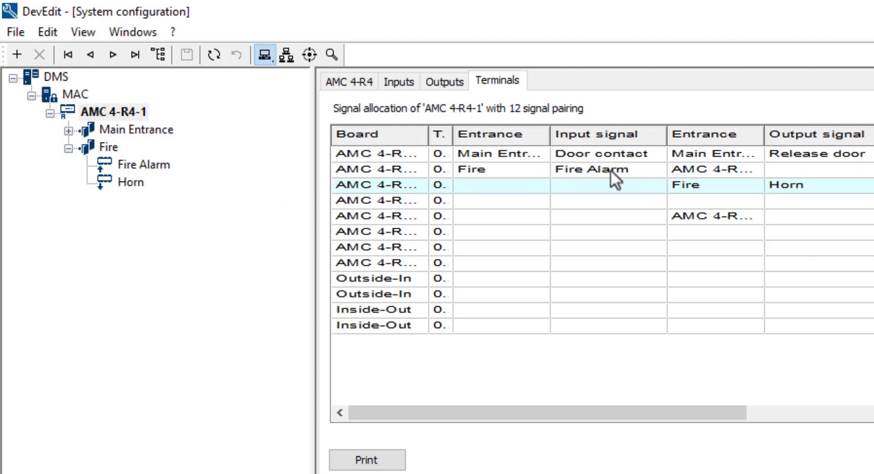
pyautogui.click(111, 148)
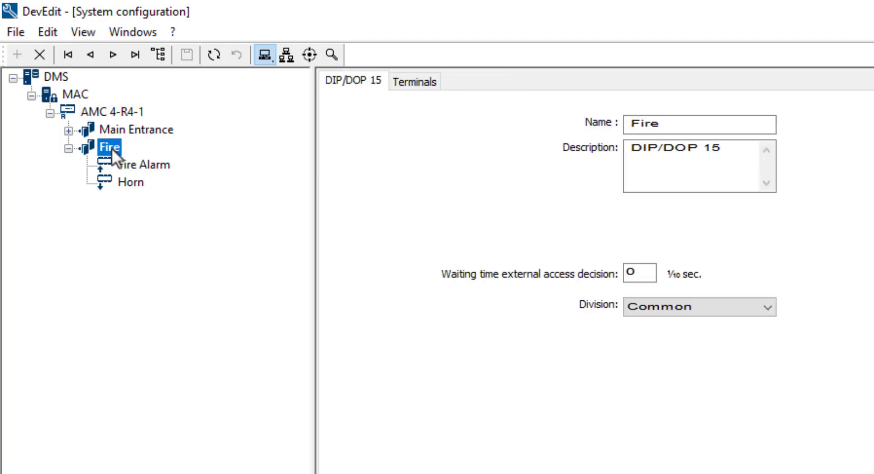
pyautogui.click(415, 81)
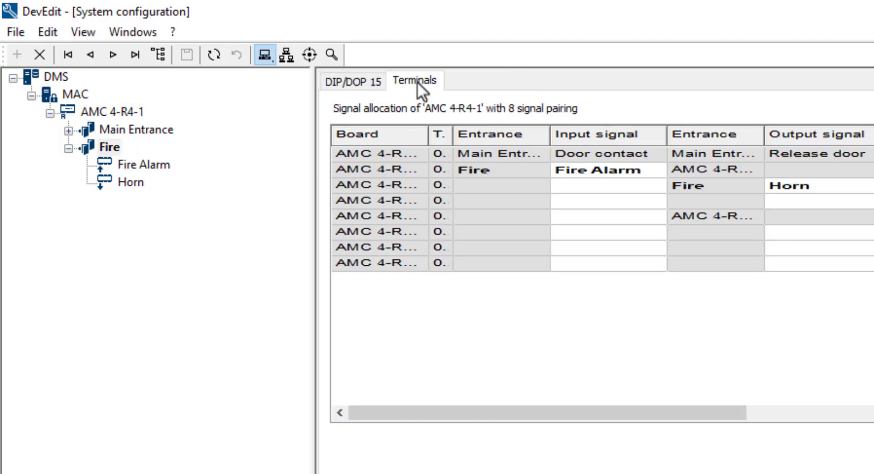
pyautogui.doubleClick(624, 167)
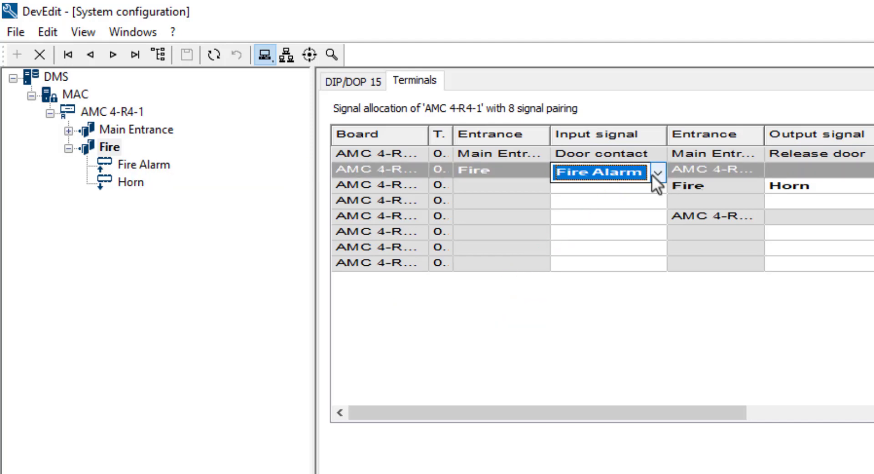
pyautogui.click(654, 174)
pyautogui.click(646, 190)
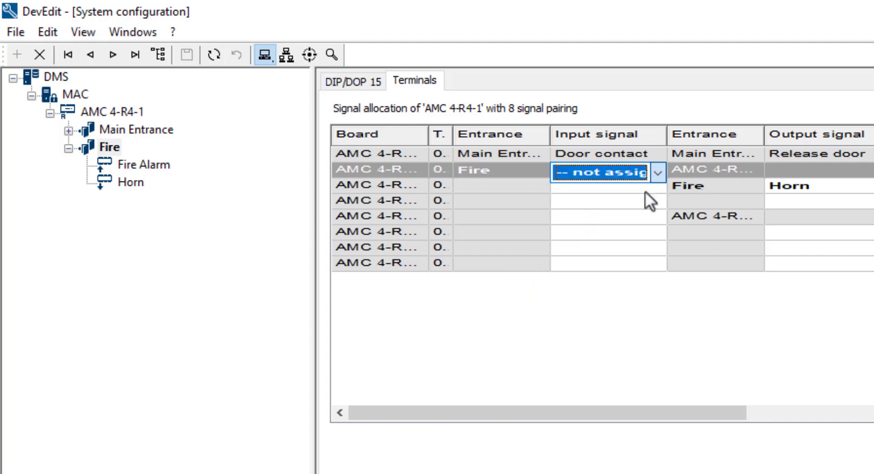
# Step: Assign Fire Alarm as the input signal on the same terminal row as Horn and save the configuration
pyautogui.doubleClick(646, 190)
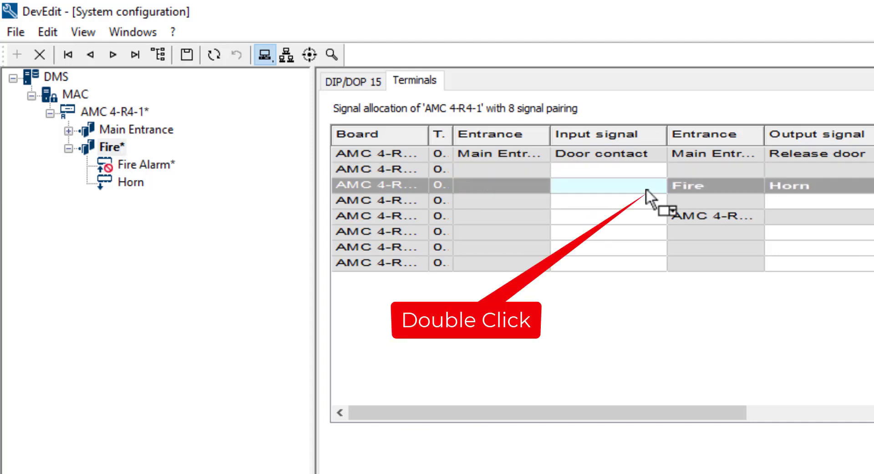
pyautogui.click(656, 190)
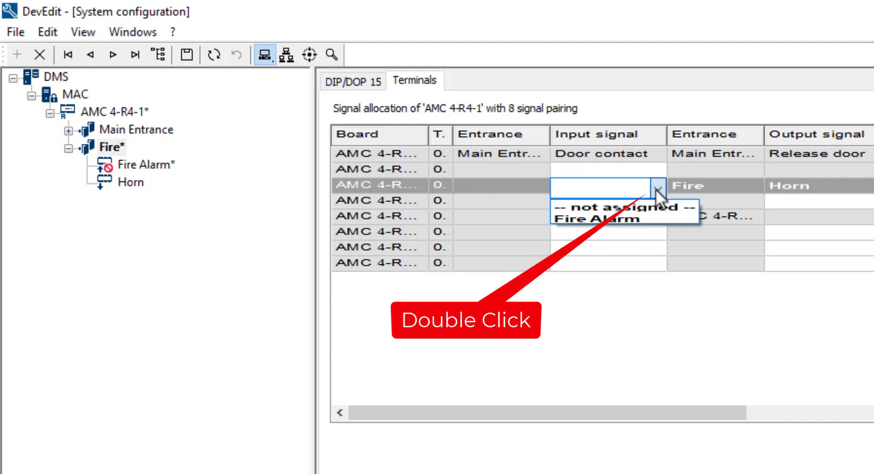
pyautogui.press('Down')
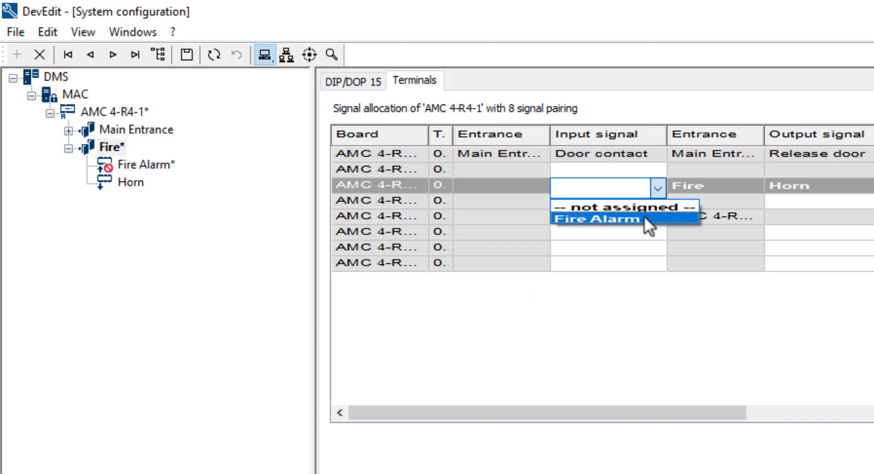
pyautogui.click(643, 216)
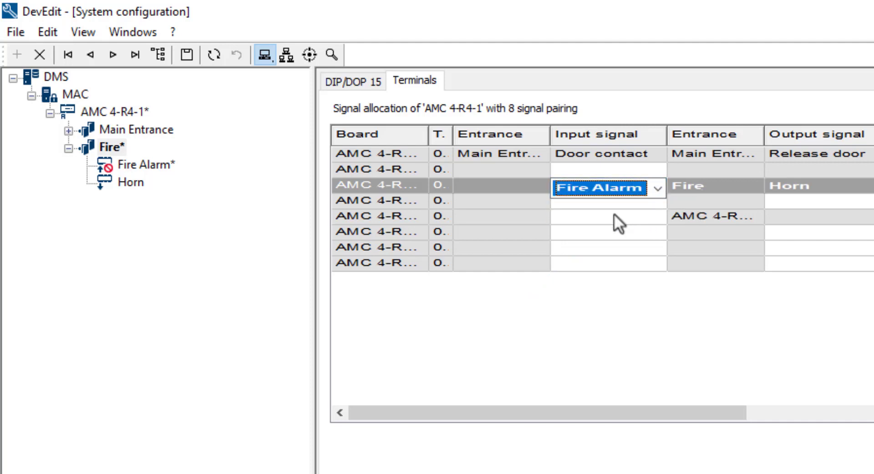
pyautogui.click(189, 51)
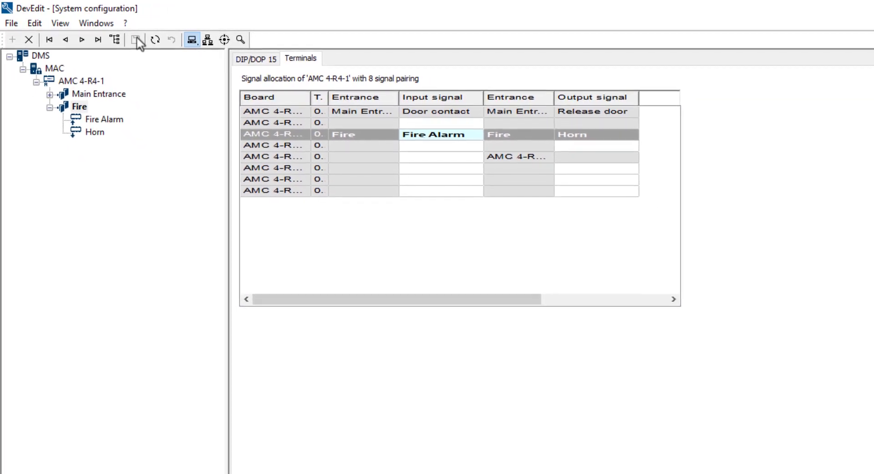
# Step: Add an Input activated condition to output 03, assigned to Horn, in the AMC 4-R4-1 controller's outputs
pyautogui.click(87, 83)
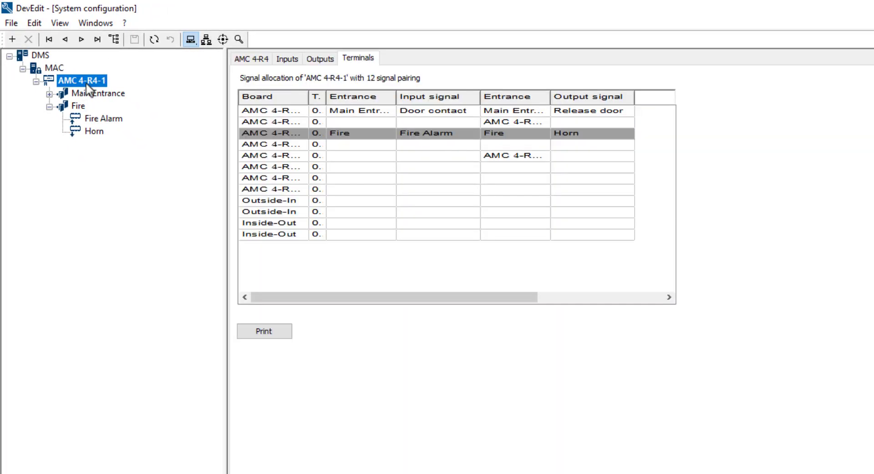
pyautogui.click(320, 59)
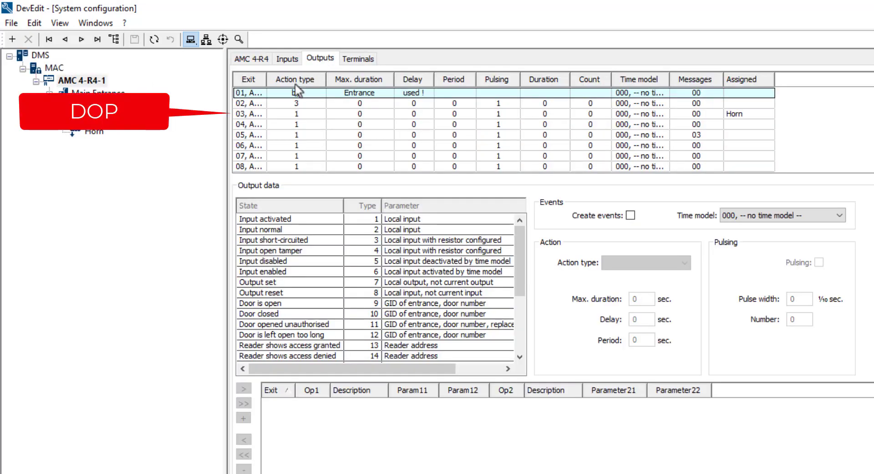
pyautogui.click(258, 117)
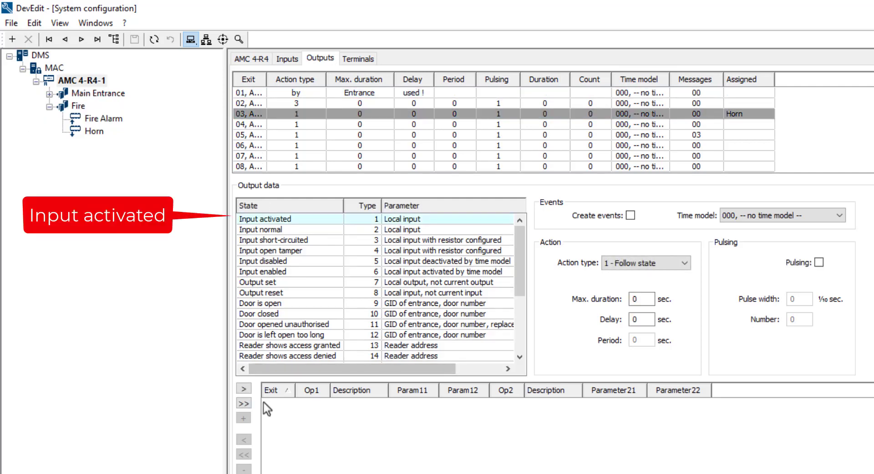
pyautogui.click(244, 389)
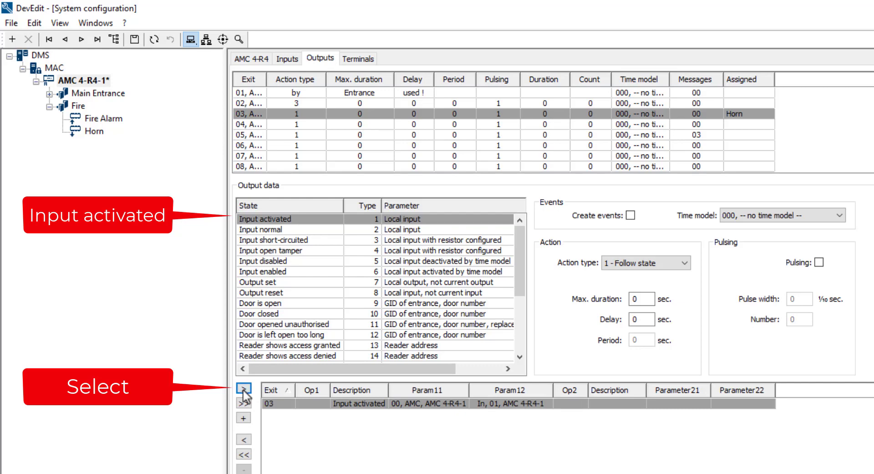
# Step: Set Param12 of the Input activated condition to 03, AMC 4-R4-1 and save the configuration
pyautogui.click(545, 405)
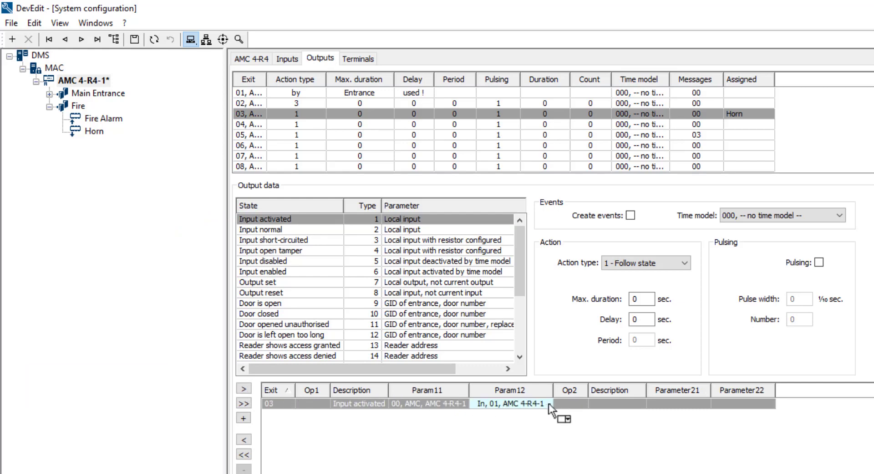
pyautogui.click(548, 403)
pyautogui.click(546, 405)
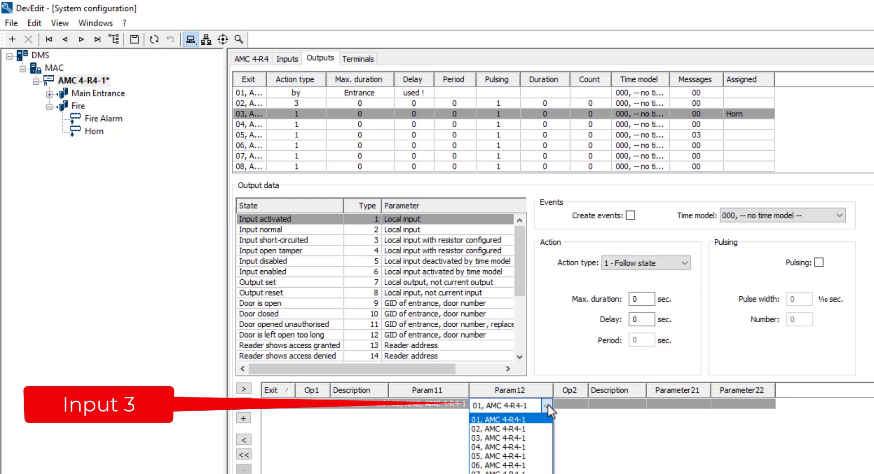
pyautogui.click(526, 437)
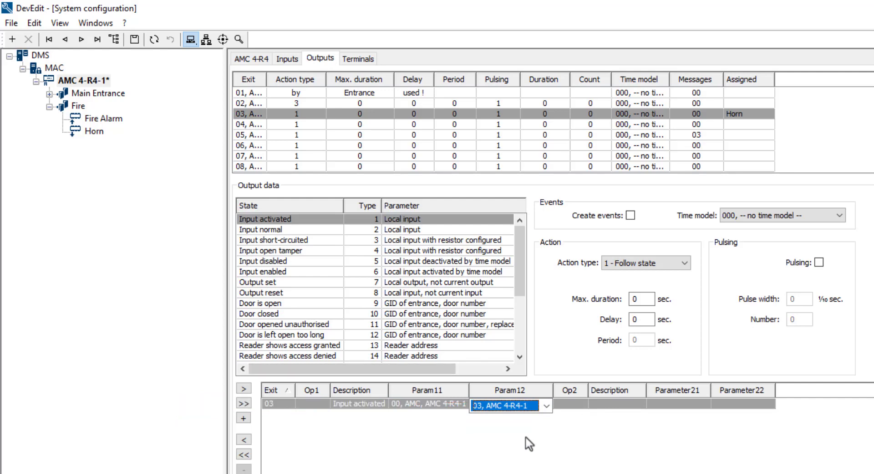
pyautogui.click(135, 41)
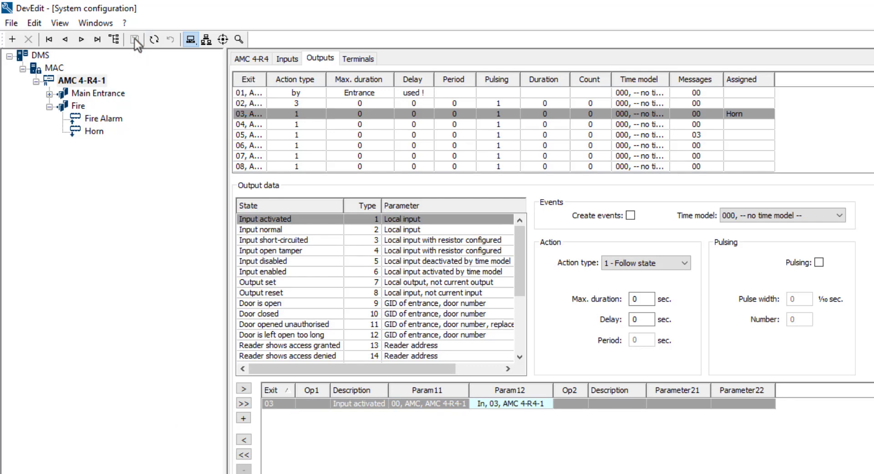
# Step: Switch to Access Management System Map View, place Fire Alarm in the office-floor-plan corridor at about 174,591 in edit mode, and set its icon size to Small
pyautogui.click(845, 473)
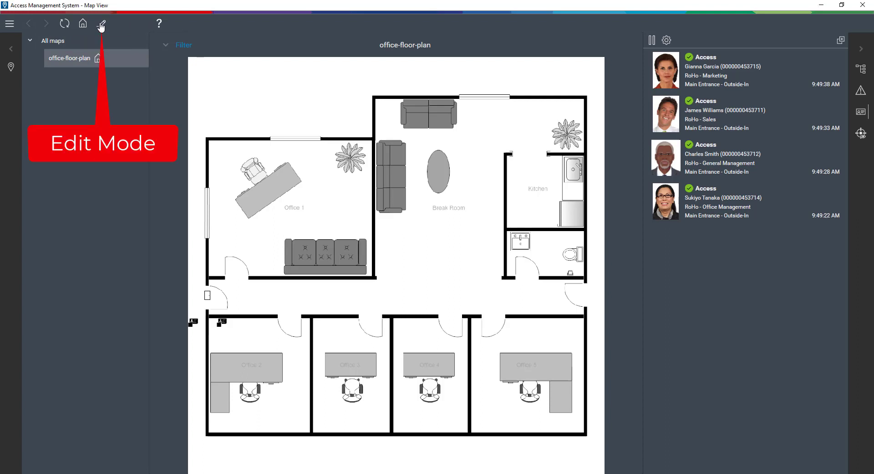
pyautogui.click(101, 25)
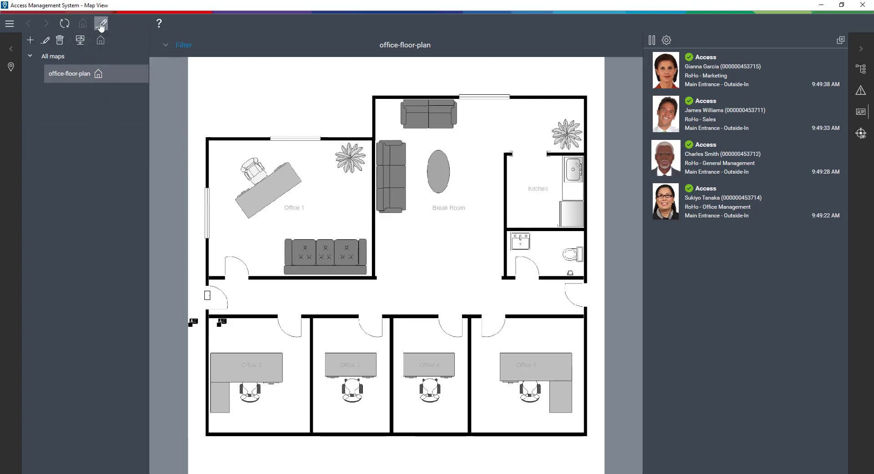
pyautogui.click(862, 71)
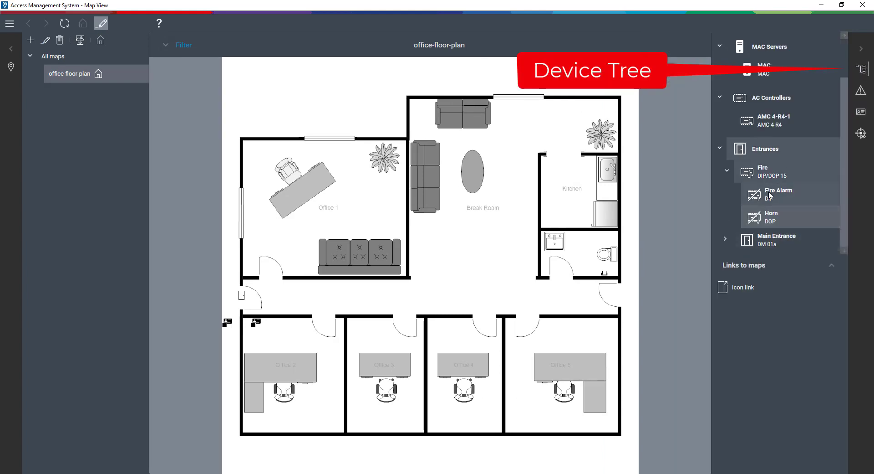
pyautogui.click(770, 195)
pyautogui.moveTo(770, 195); pyautogui.dragTo(295, 304)
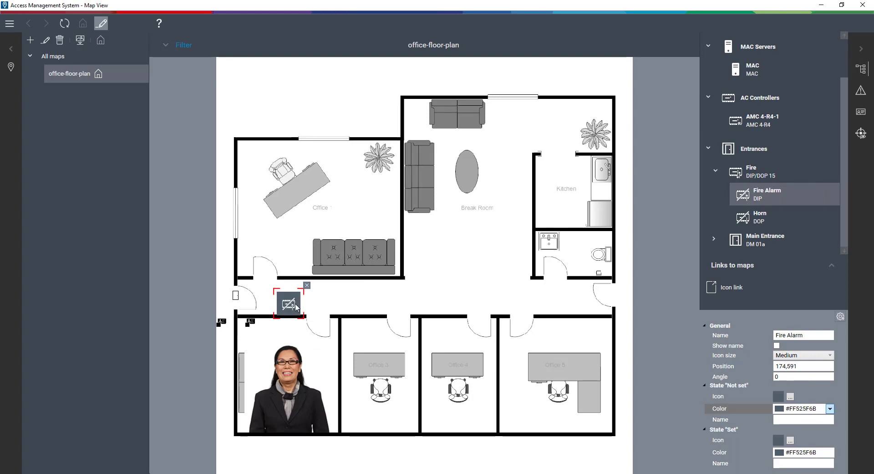
pyautogui.click(829, 356)
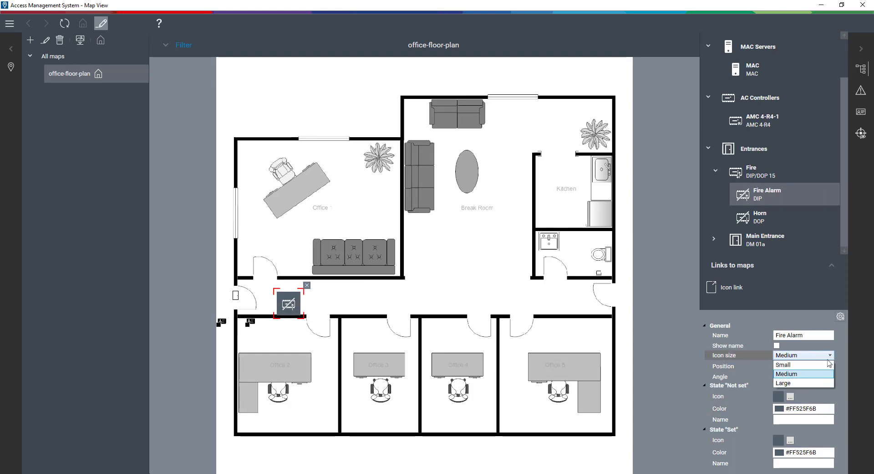
pyautogui.click(823, 365)
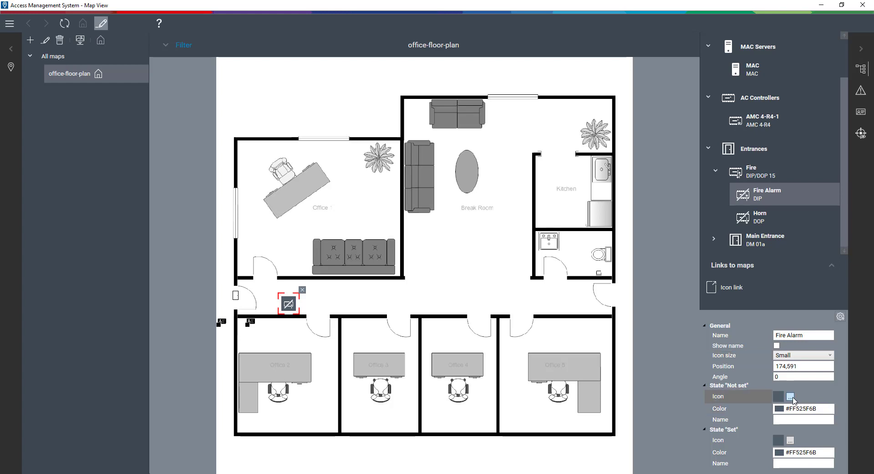
# Step: Give the Fire Alarm's "Not set" state the Push button idle icon with a Transparent color
pyautogui.click(791, 397)
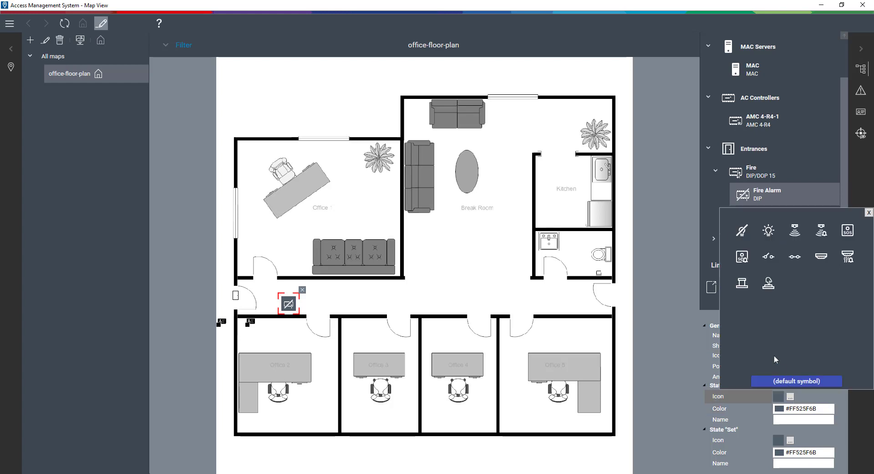
pyautogui.click(744, 287)
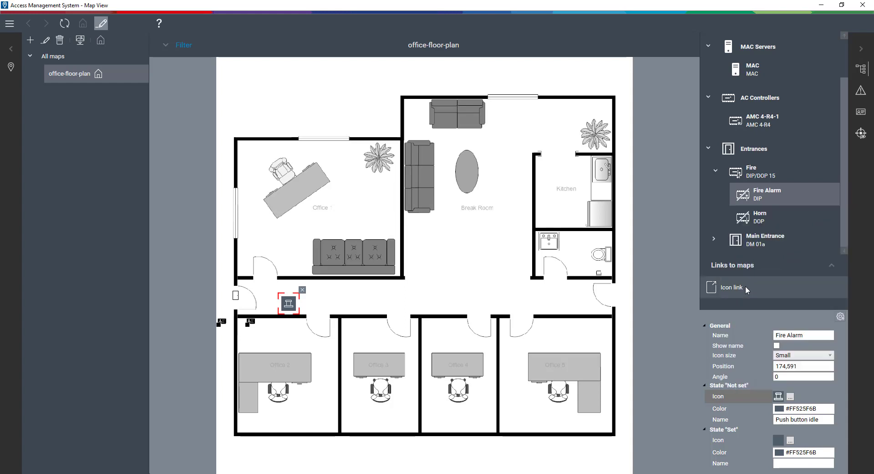
pyautogui.click(830, 408)
pyautogui.click(770, 394)
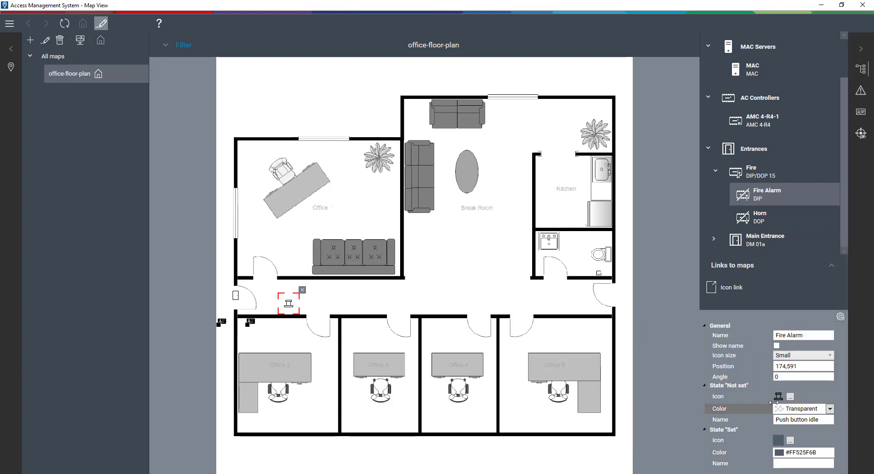
# Step: Give the Fire Alarm's "Set" state the Push button pressed icon with a Transparent color
pyautogui.click(790, 440)
pyautogui.click(768, 326)
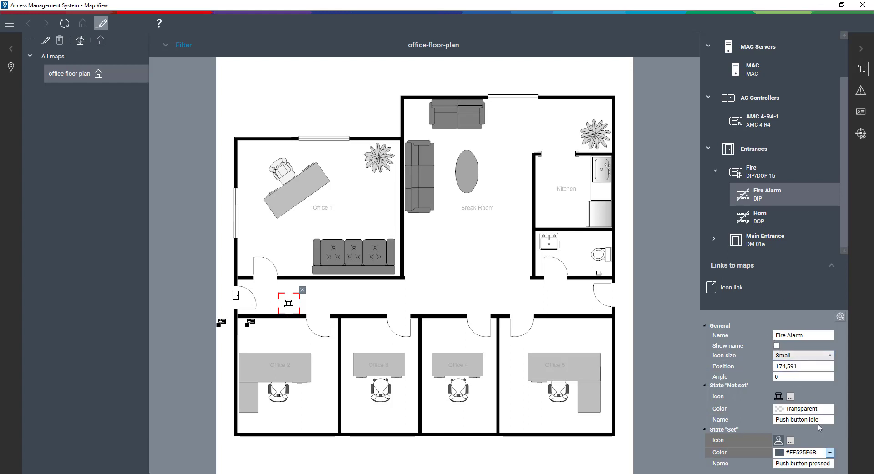
pyautogui.click(829, 452)
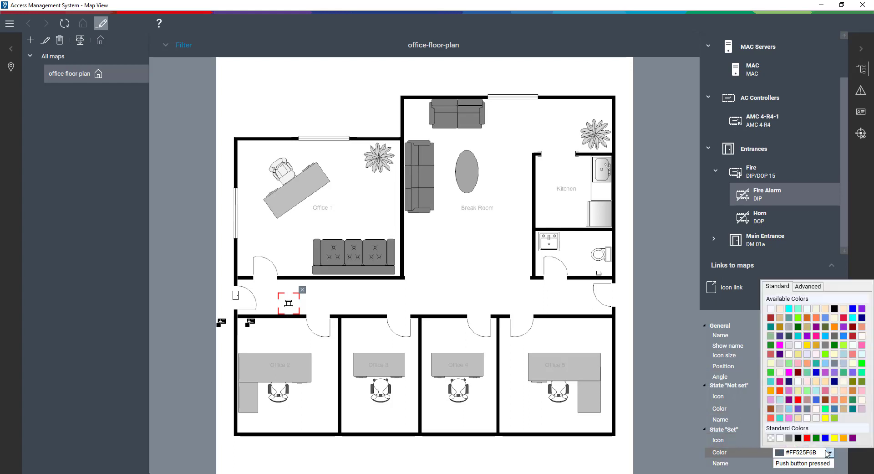
pyautogui.click(771, 438)
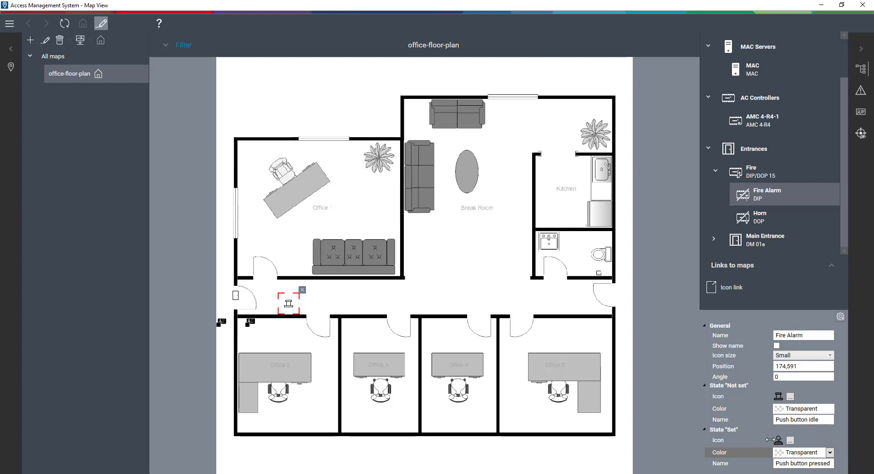
# Step: Place the Horn output in the Break Room below the long sofa at about 481,442, with icon size Small
pyautogui.moveTo(787, 219); pyautogui.dragTo(418, 245)
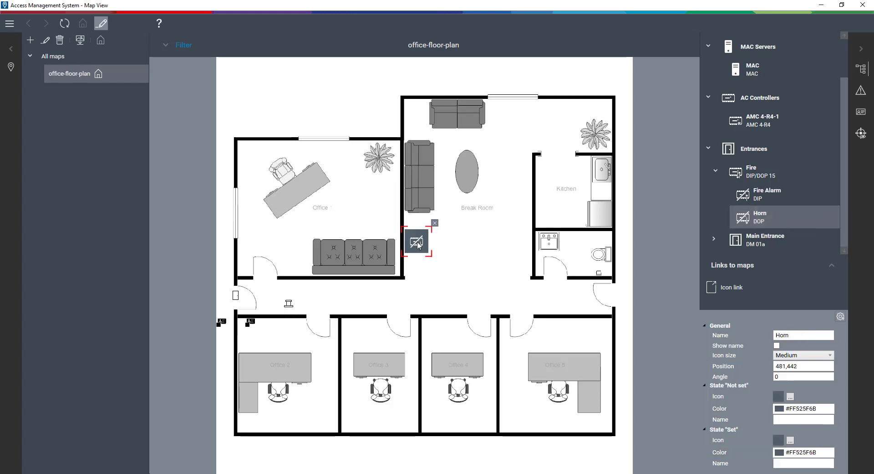
pyautogui.click(830, 356)
pyautogui.click(788, 364)
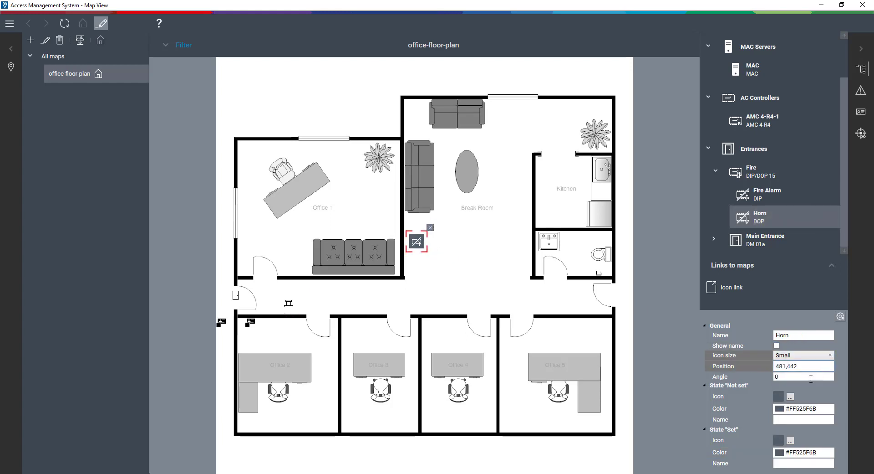
# Step: Give the Horn's "Not set" state the PIR no alarm icon with a Transparent color
pyautogui.click(791, 396)
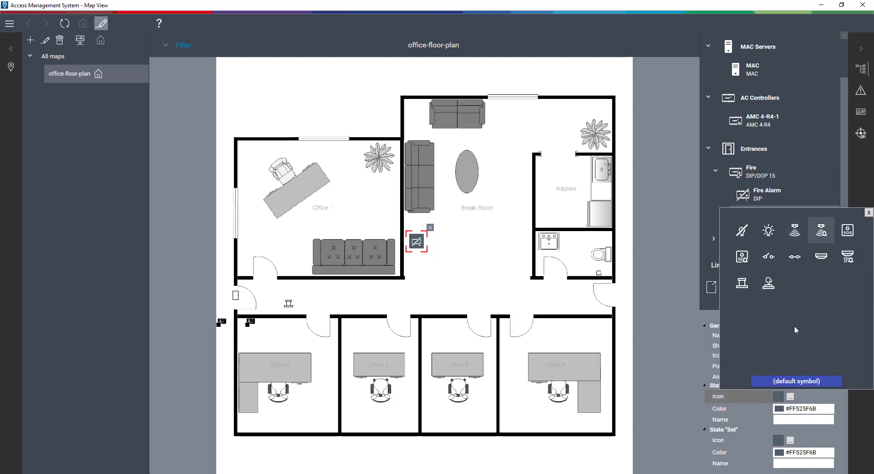
pyautogui.click(798, 233)
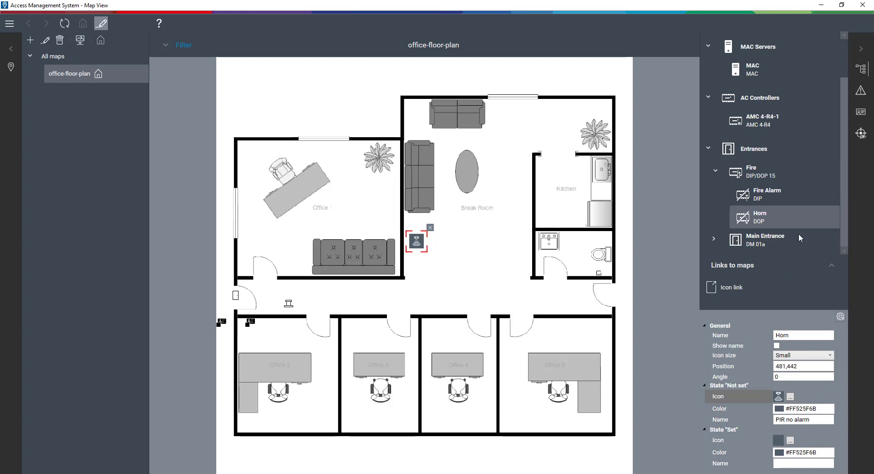
pyautogui.click(831, 410)
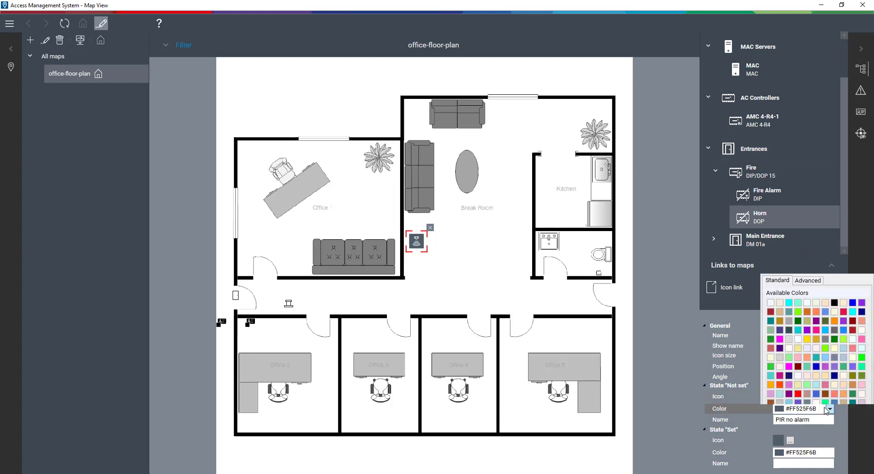
pyautogui.click(773, 398)
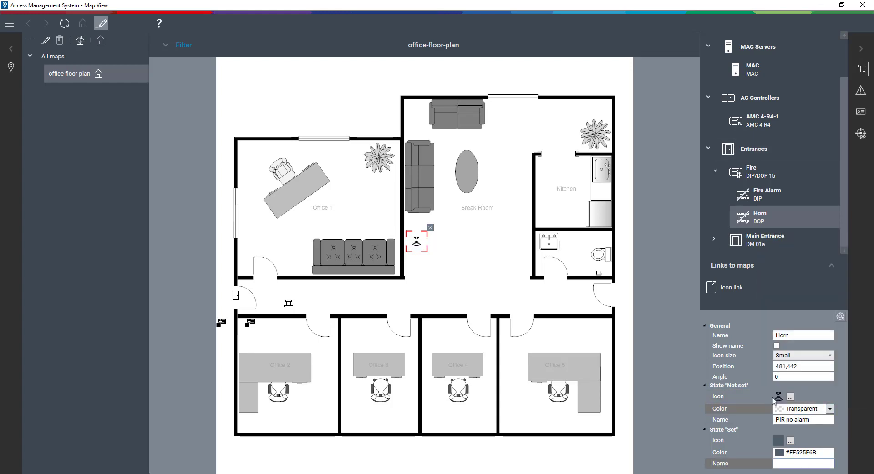
# Step: Give the Horn's "Set" state the PIR alarm icon with a Transparent color, and return the map to view mode
pyautogui.click(790, 441)
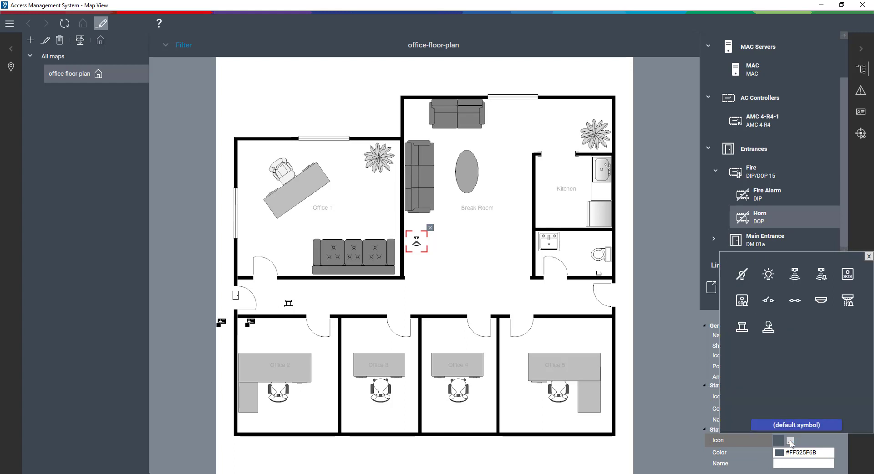
pyautogui.click(823, 276)
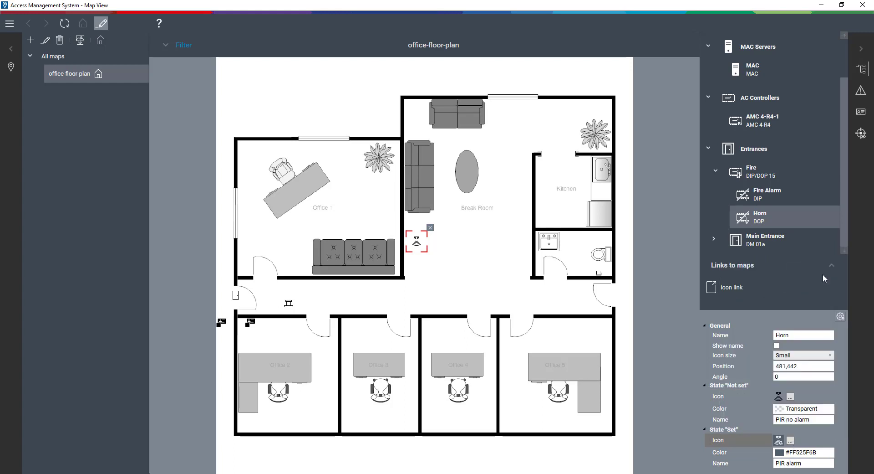
pyautogui.click(830, 453)
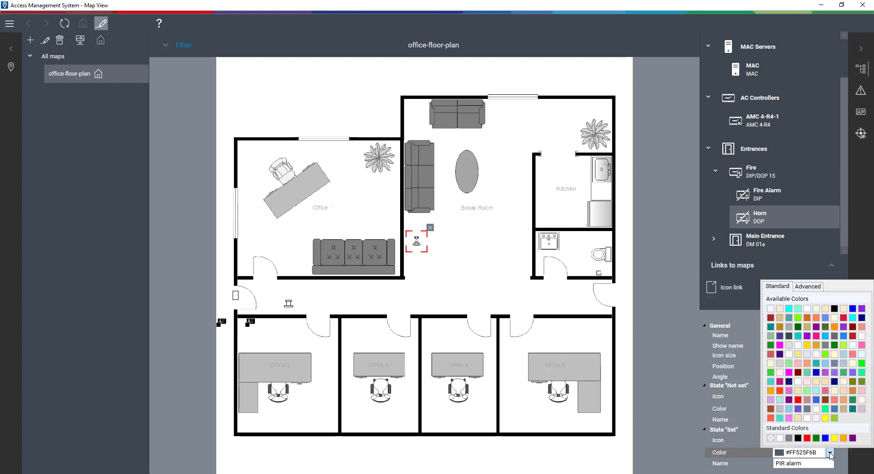
pyautogui.click(771, 438)
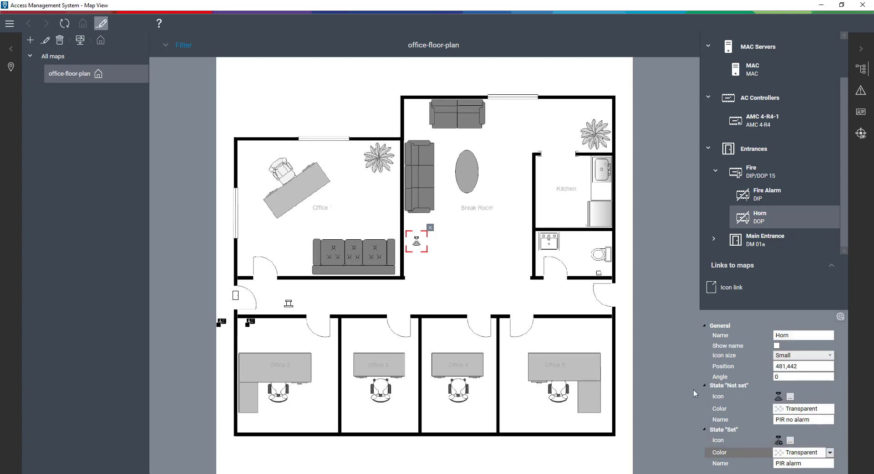
pyautogui.click(102, 25)
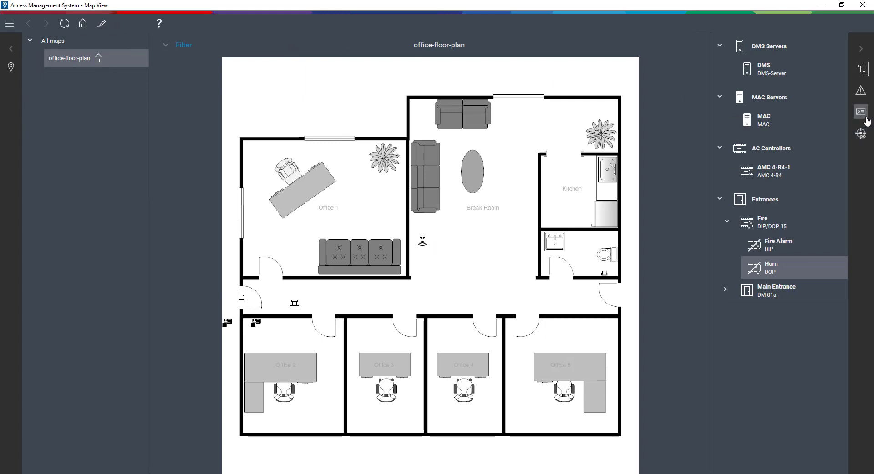
# Step: Examine the alarm list and the alert details of the Horn and Fire Alarm devices on the floor plan
pyautogui.click(864, 94)
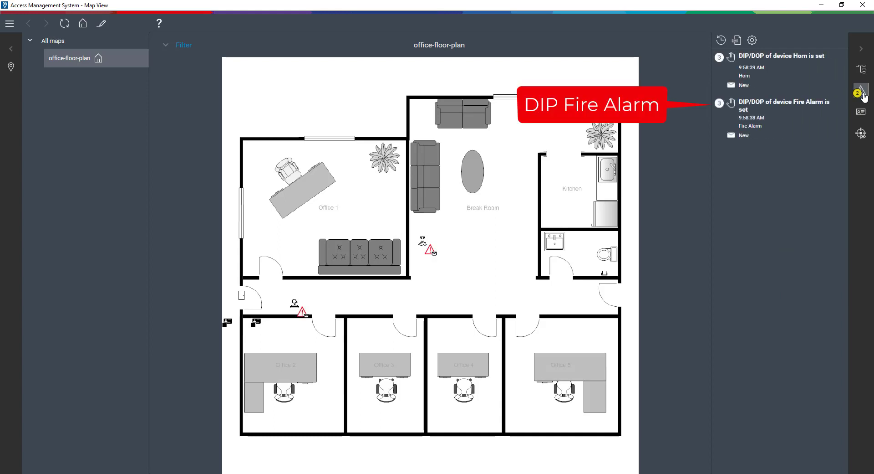
pyautogui.click(862, 92)
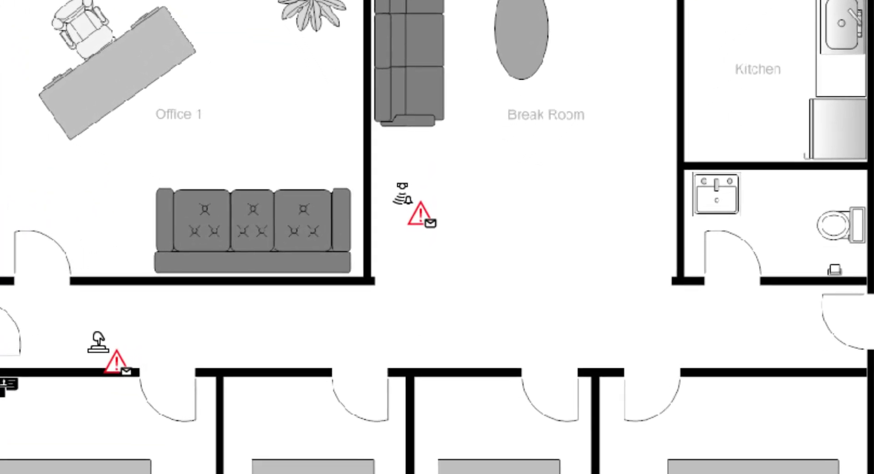
pyautogui.moveTo(421, 207)
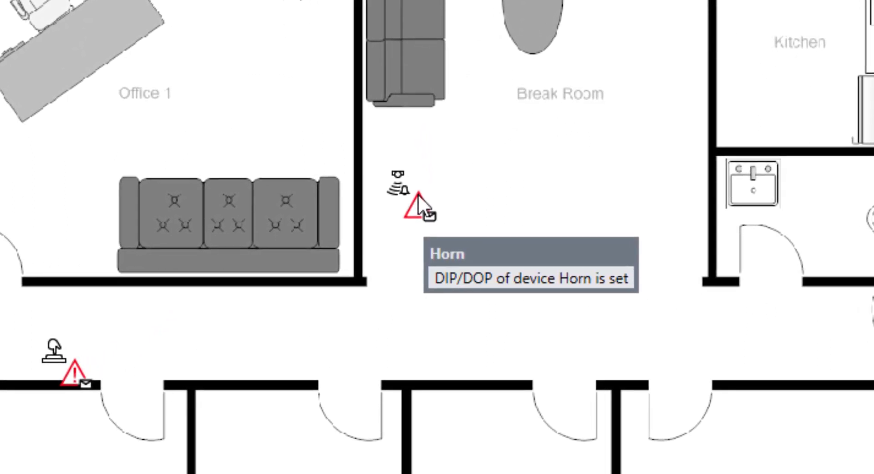
pyautogui.moveTo(77, 371)
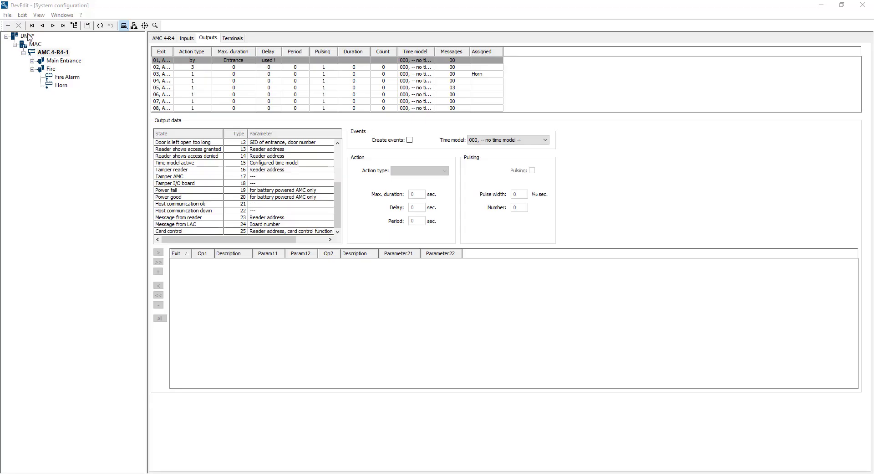
# Step: Switch to DevEdit and add a threat level named Evacuation to the DMS, marking it as active
pyautogui.click(32, 45)
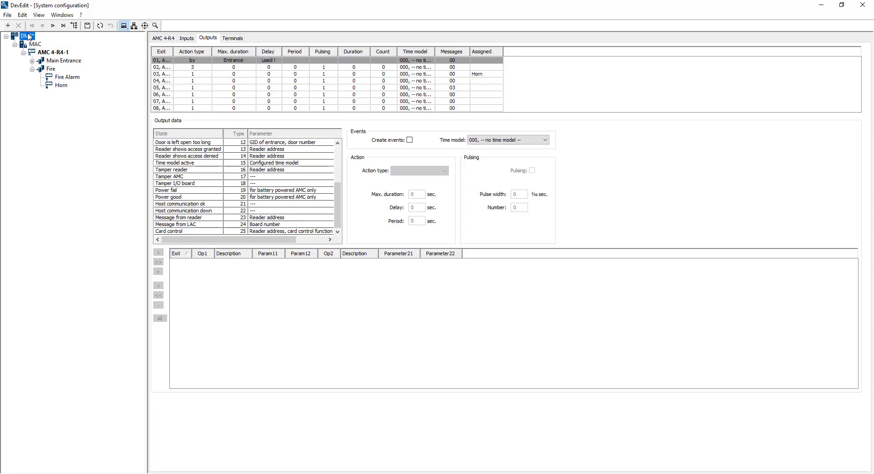
pyautogui.click(259, 49)
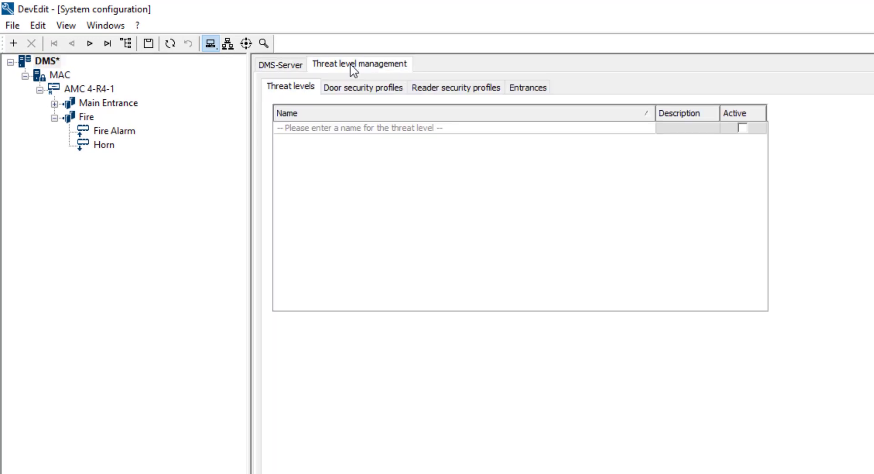
pyautogui.click(403, 130)
pyautogui.write('Evacuation')
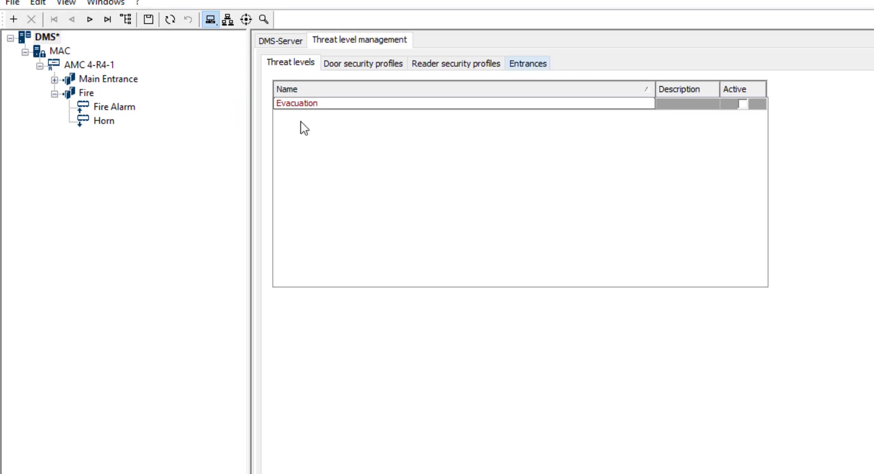
pyautogui.click(744, 103)
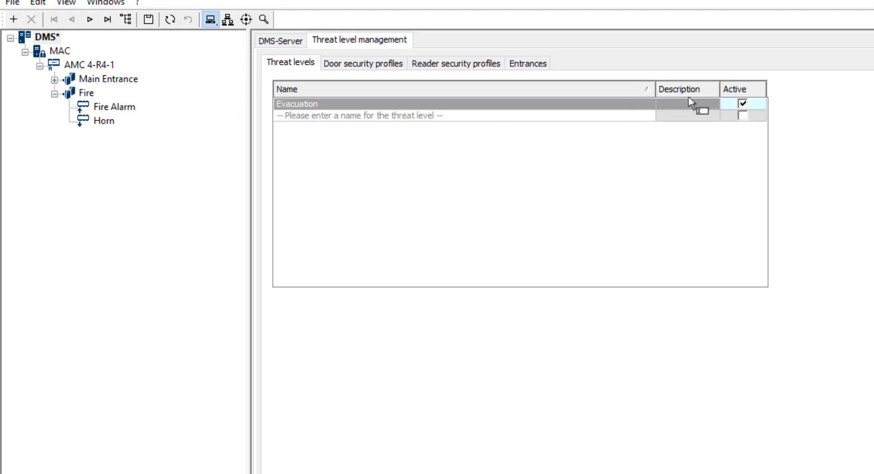
# Step: Create a door security profile named "Open the Main Doors" with the Evacuation threat level mode set to Unlocked
pyautogui.click(374, 66)
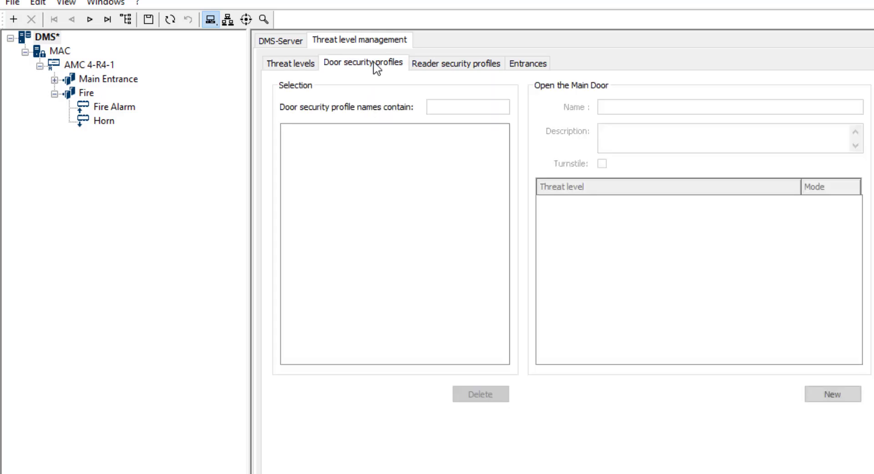
pyautogui.click(830, 399)
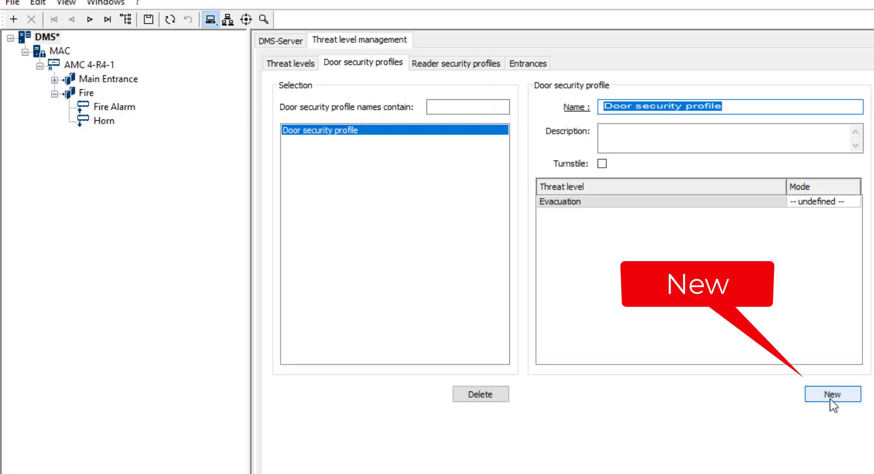
pyautogui.moveTo(751, 111); pyautogui.dragTo(686, 108)
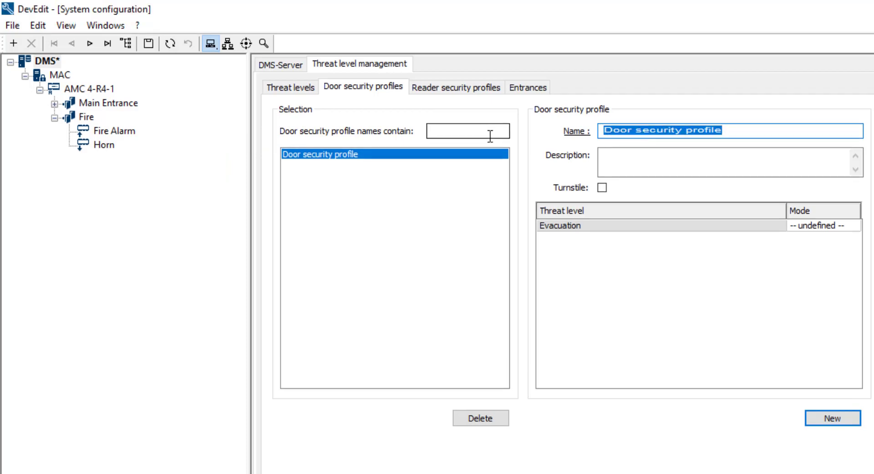
pyautogui.write('Open the Main Doors')
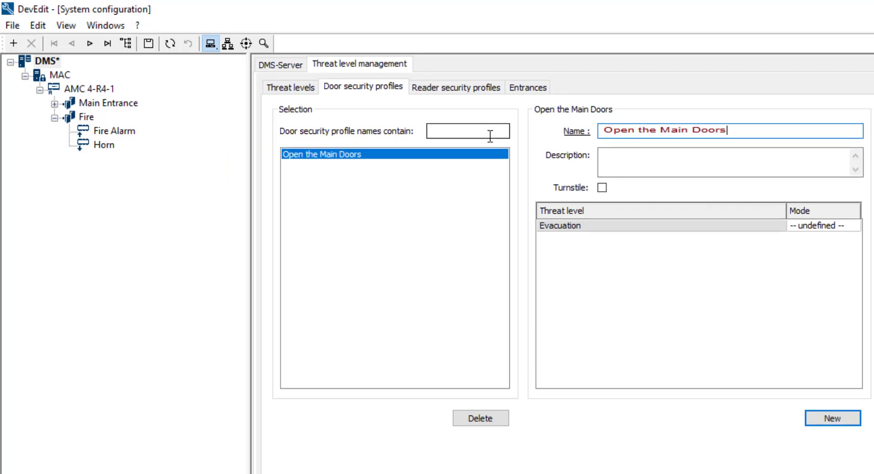
pyautogui.click(854, 230)
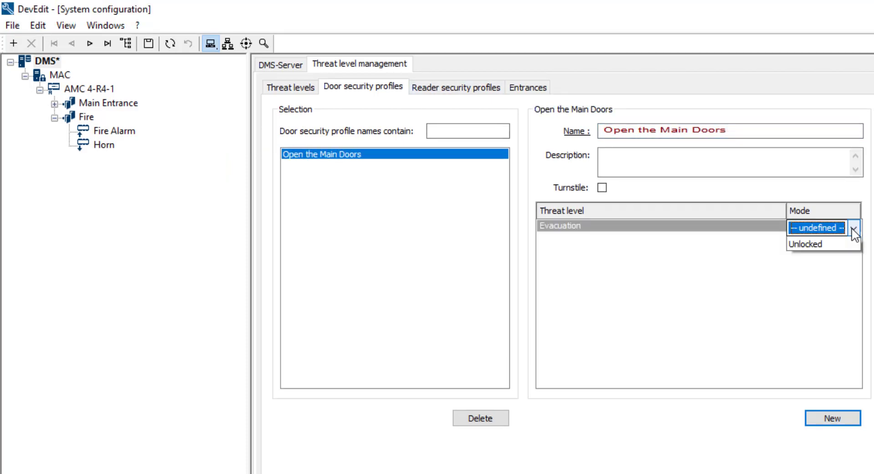
pyautogui.click(853, 227)
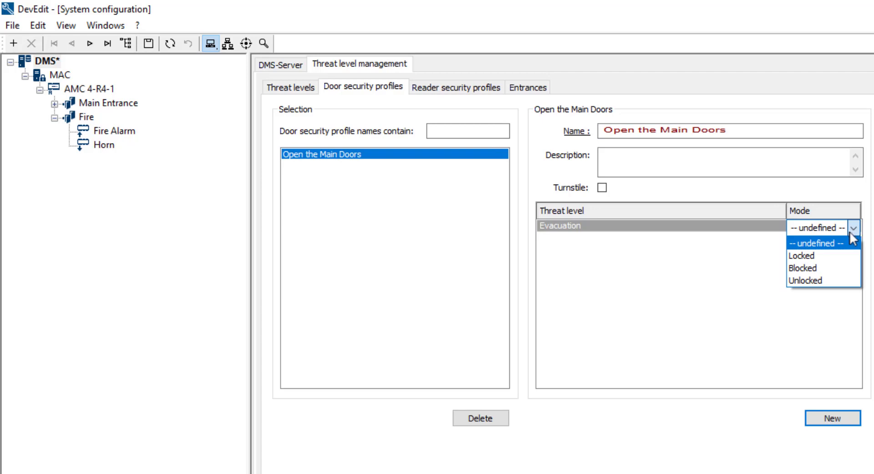
pyautogui.click(823, 284)
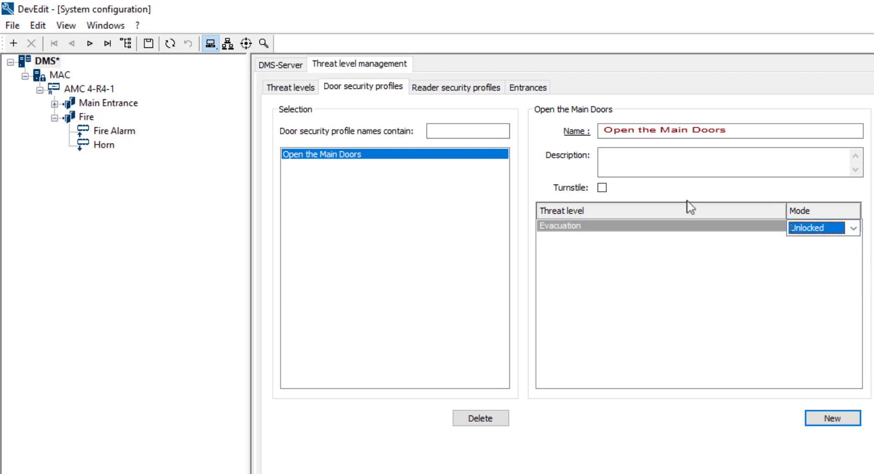
# Step: Limit the entrance filter to doors, assign the "Open the Main Doors" profile to the Main Door, and save
pyautogui.click(515, 96)
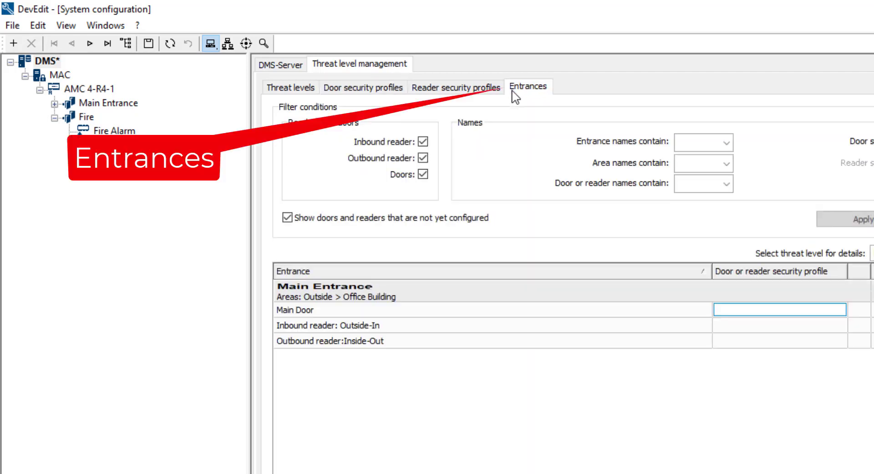
pyautogui.click(423, 142)
pyautogui.click(422, 158)
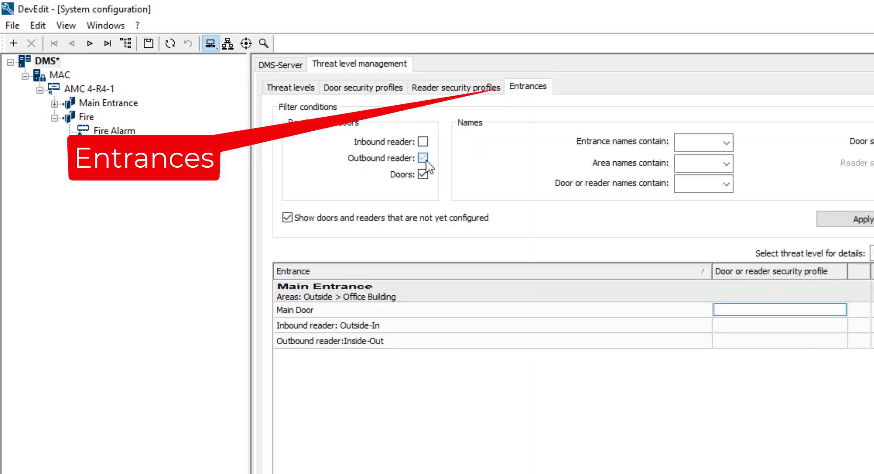
pyautogui.click(840, 312)
pyautogui.click(840, 310)
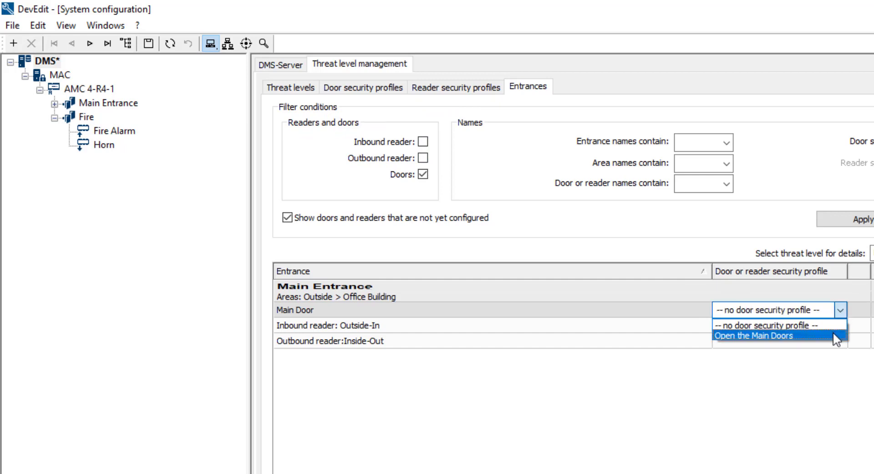
pyautogui.click(833, 335)
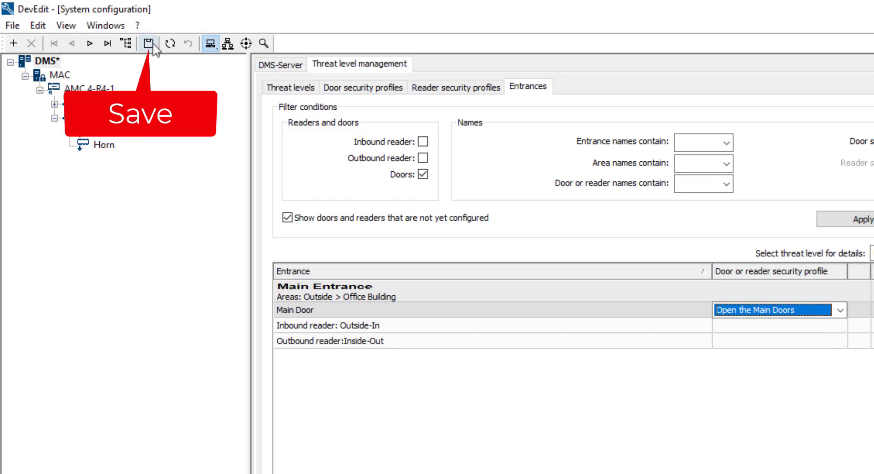
pyautogui.click(149, 44)
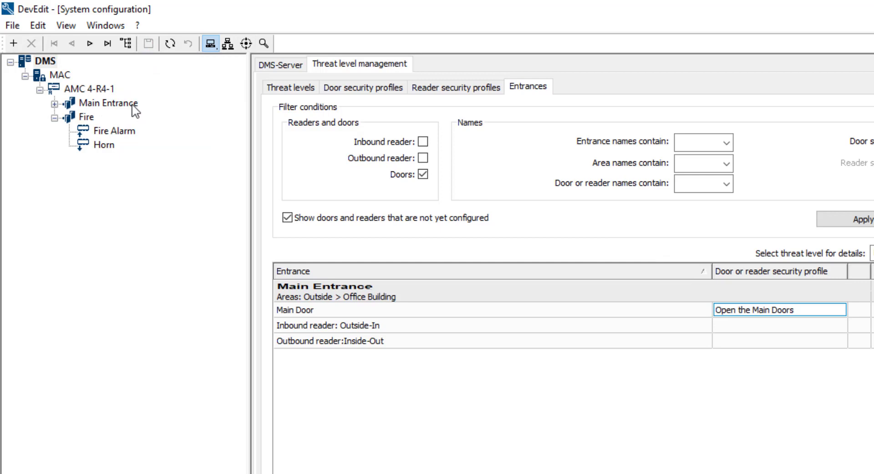
# Step: Assign the input signal "Threat level:Evacuation" to terminal 05 of AMC 4-R4-1 for the Main Entrance
pyautogui.click(132, 105)
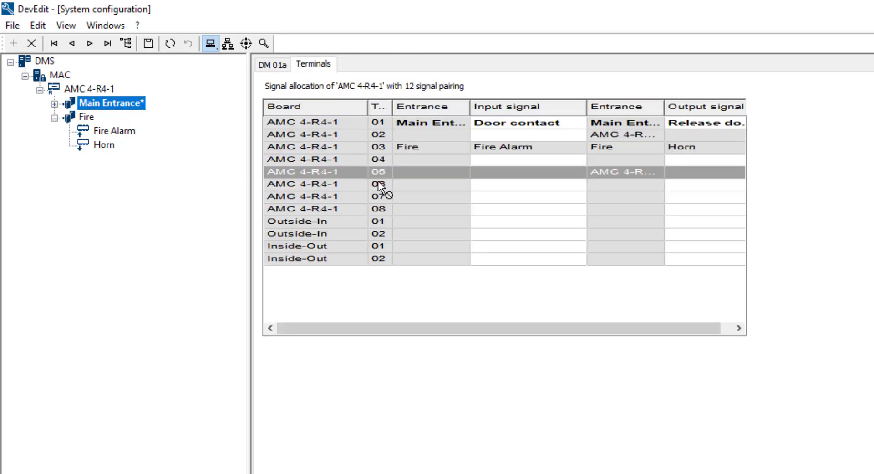
pyautogui.click(389, 176)
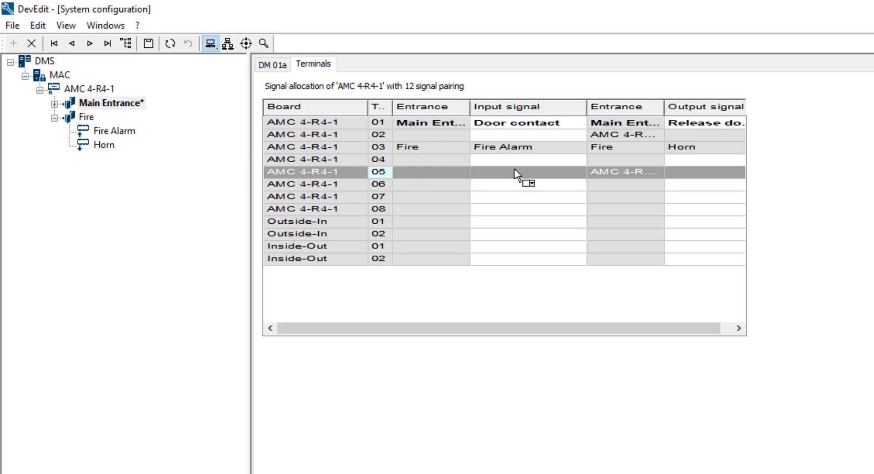
pyautogui.click(547, 175)
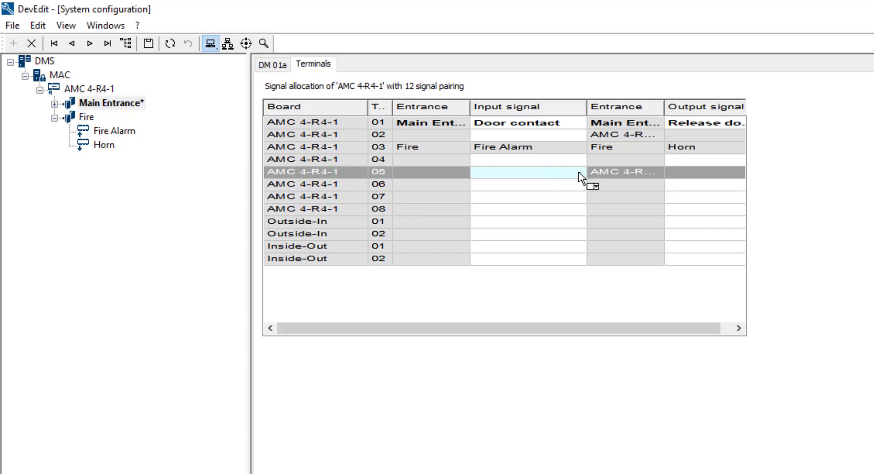
pyautogui.click(578, 173)
pyautogui.click(579, 174)
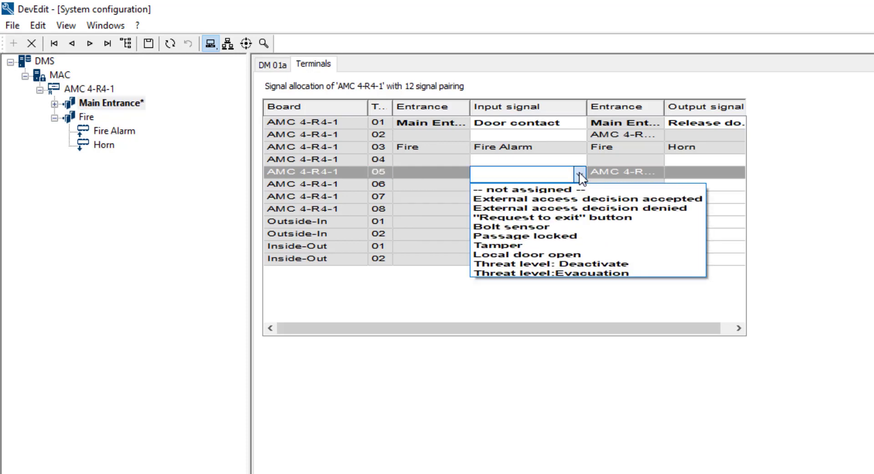
pyautogui.click(583, 274)
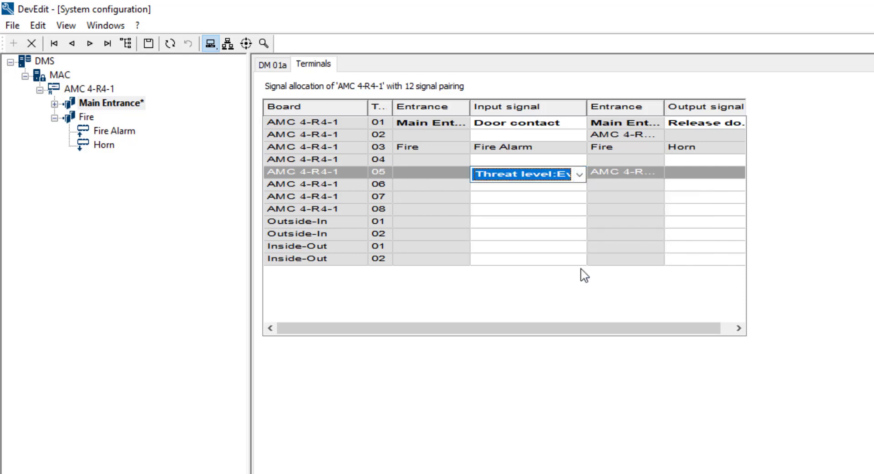
pyautogui.click(447, 179)
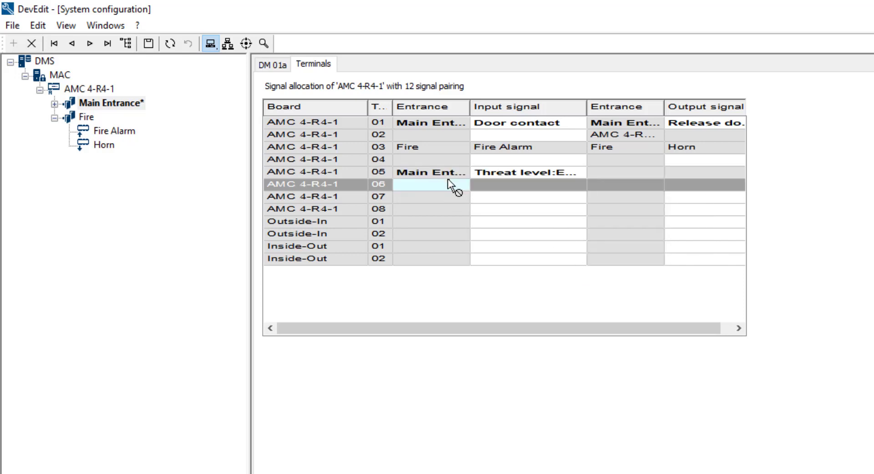
# Step: Assign the input signal "Threat level: Deactivate" to terminal 06 of AMC 4-R4-1 and save the configuration
pyautogui.moveTo(452, 181); pyautogui.dragTo(505, 189)
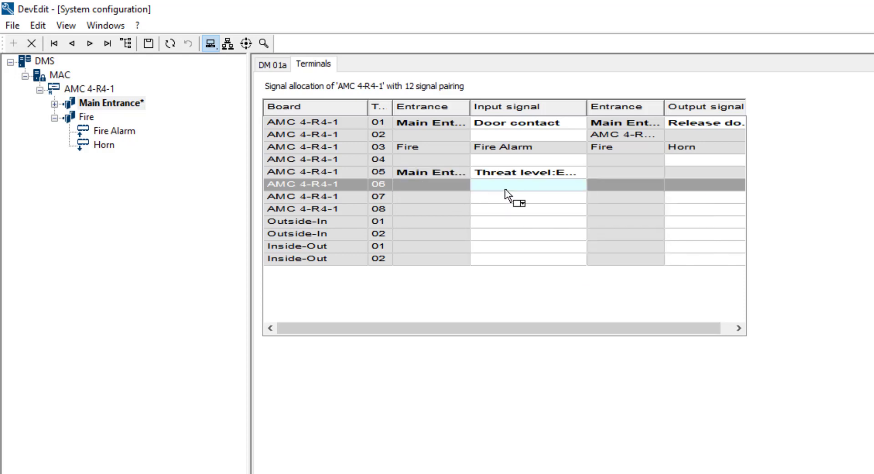
pyautogui.click(577, 187)
pyautogui.click(577, 187)
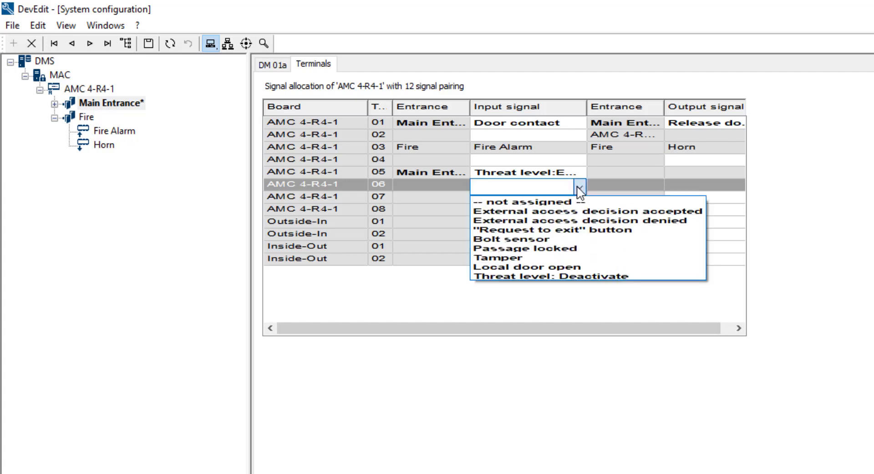
pyautogui.click(574, 276)
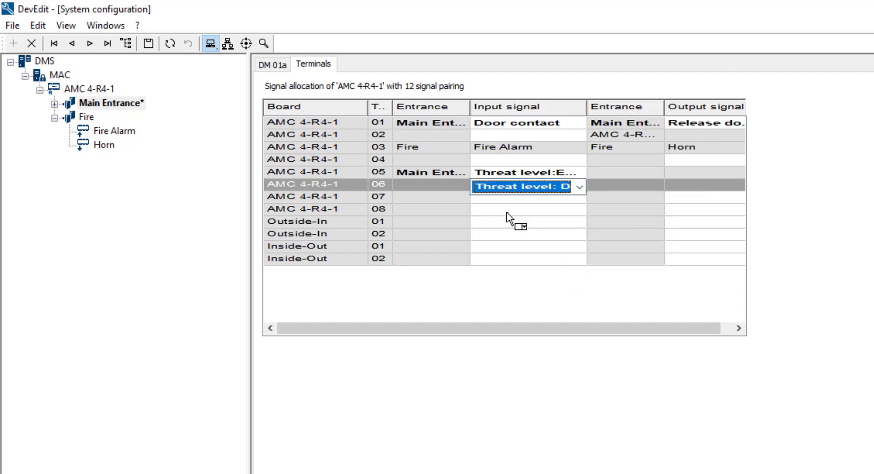
pyautogui.click(458, 183)
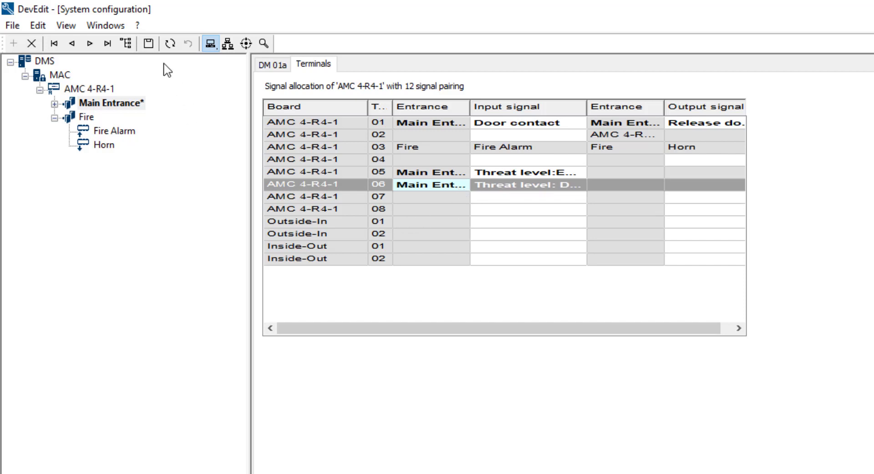
pyautogui.click(149, 44)
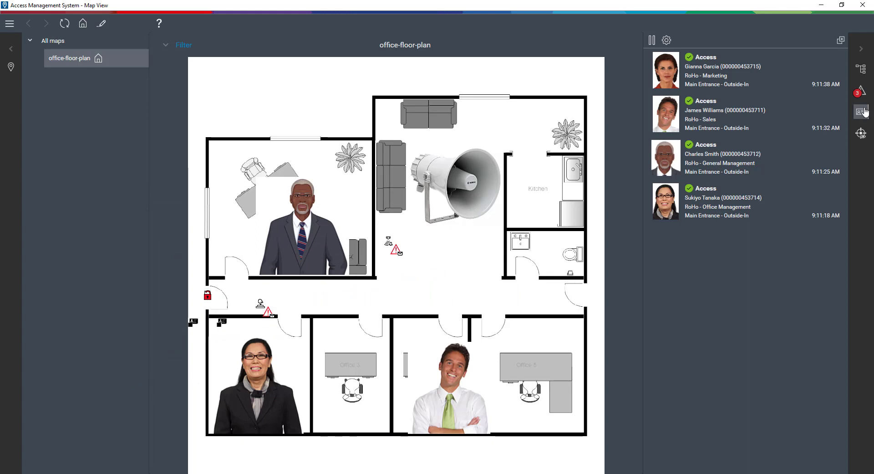
# Step: Switch to the Map View alarm list and clear the Evacuation threat level, Horn and Fire Alarm alarms
pyautogui.click(863, 93)
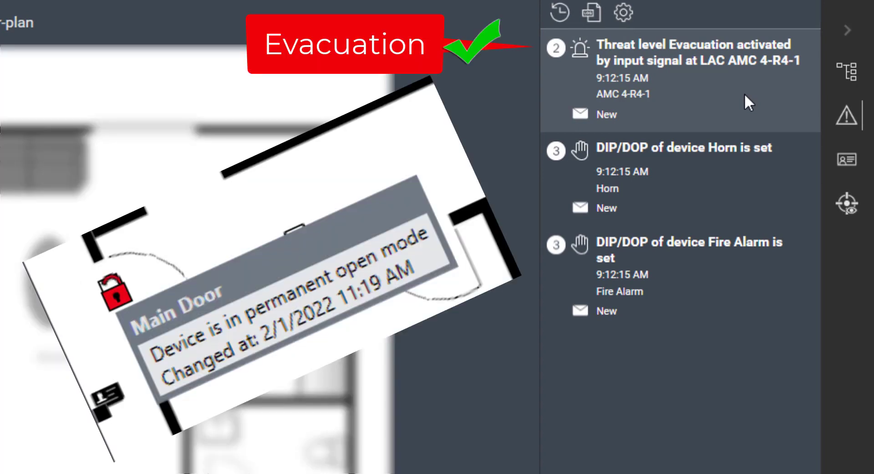
pyautogui.click(775, 109)
pyautogui.click(774, 110)
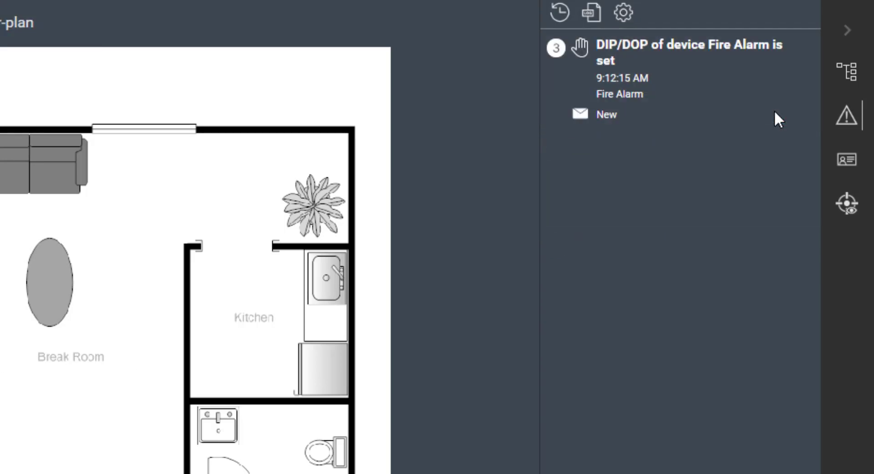
pyautogui.click(774, 110)
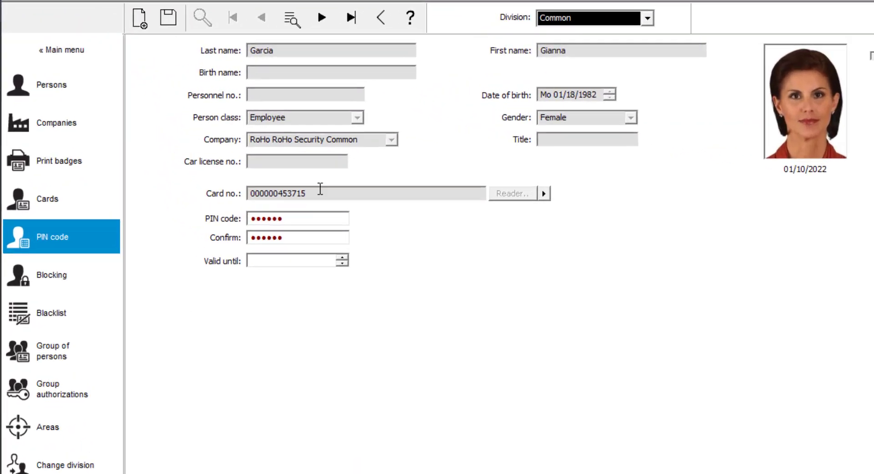
# Step: In the cardholder's PIN code dialog, paste the last six card number digits into PIN code and Confirm, and save
pyautogui.moveTo(317, 197); pyautogui.dragTo(286, 197)
pyautogui.rightClick(295, 195)
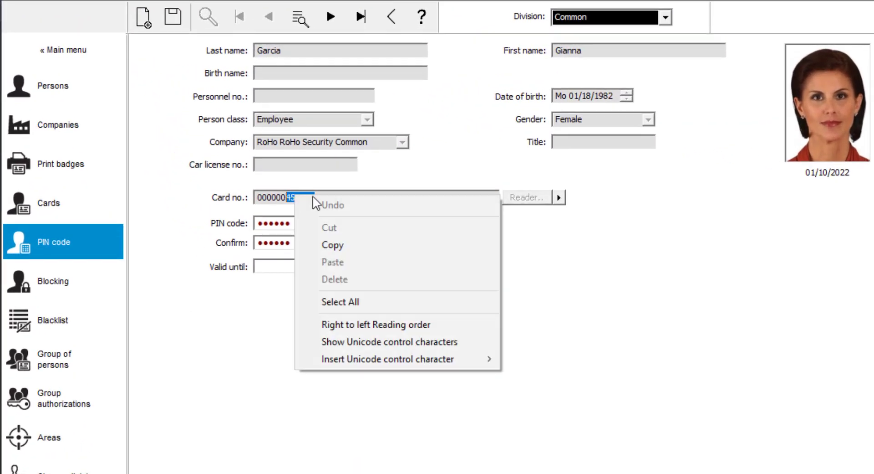
pyautogui.click(334, 245)
pyautogui.moveTo(359, 222); pyautogui.dragTo(260, 242)
pyautogui.rightClick(266, 222)
pyautogui.click(309, 294)
pyautogui.rightClick(271, 240)
pyautogui.click(309, 307)
pyautogui.click(173, 16)
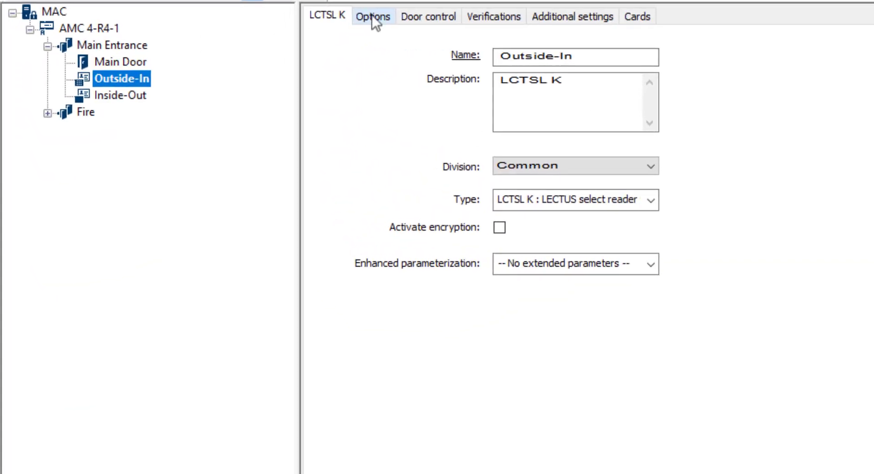
# Step: Switch to DevEdit, set PIN code required to "1 = PIN code turned on" for the Outside-In reader, and save
pyautogui.click(364, 17)
pyautogui.click(834, 44)
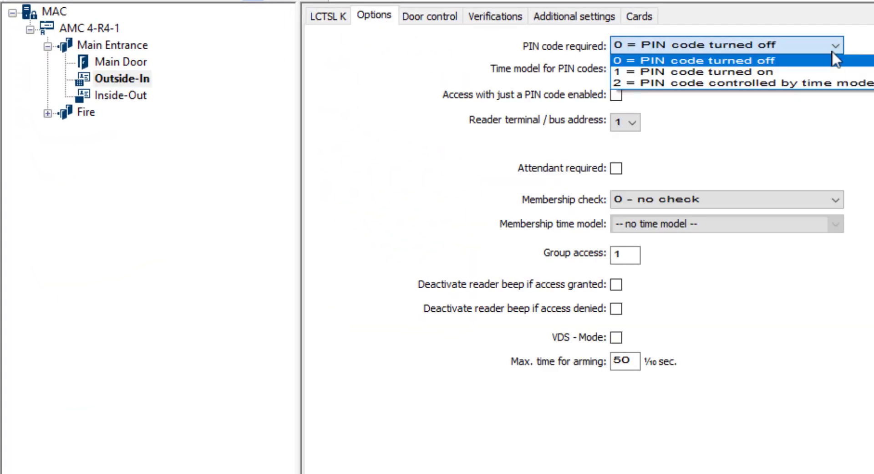
pyautogui.click(830, 72)
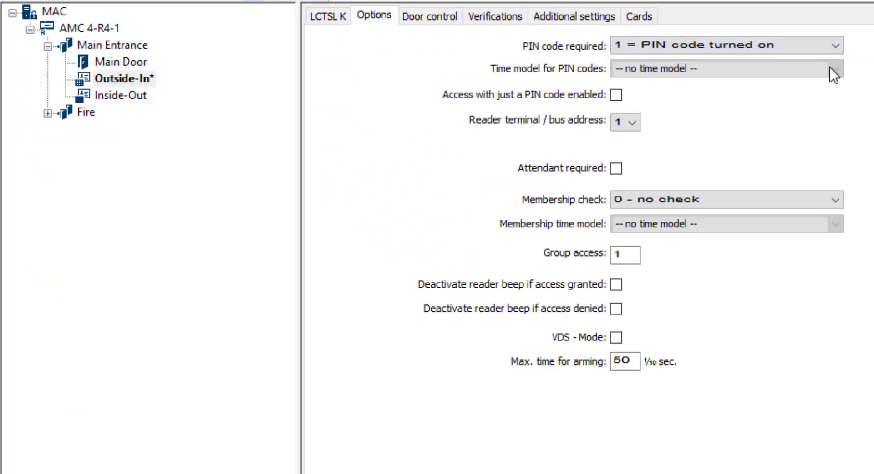
pyautogui.click(184, 2)
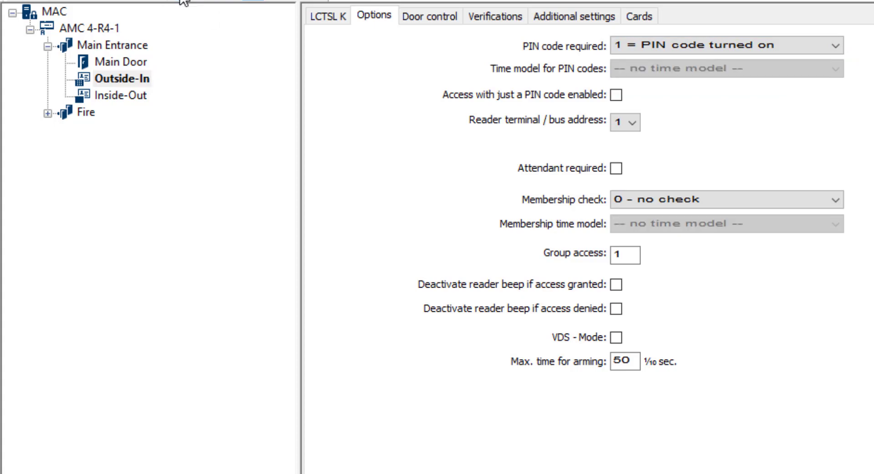